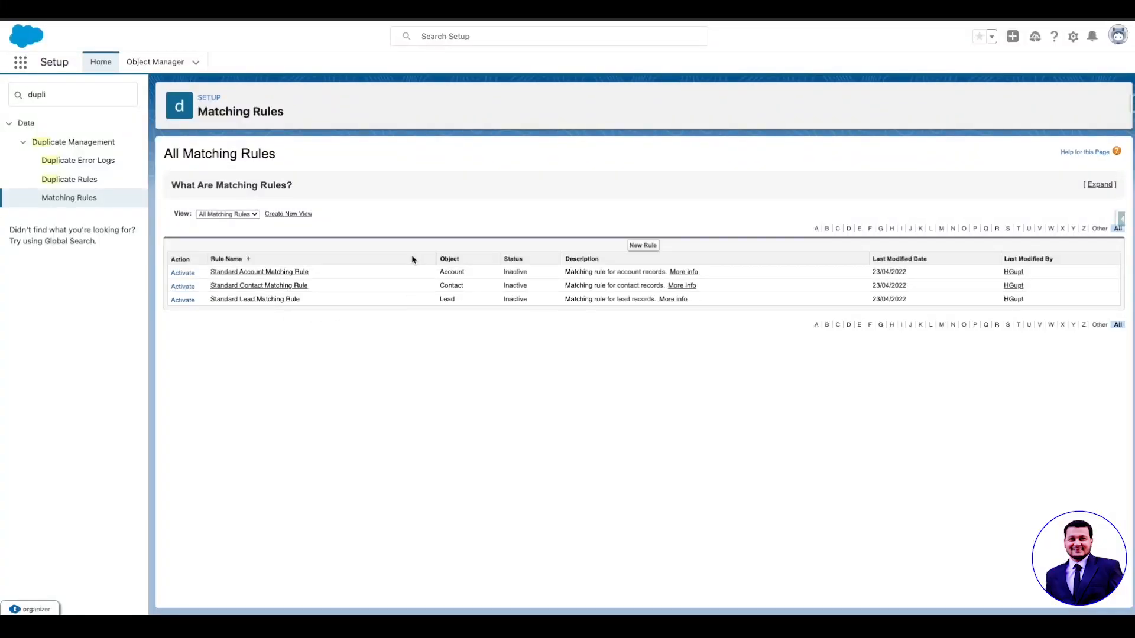
Step: Open the Standard Account Matching Rule and review its object (Account) and unique name
click(73, 96)
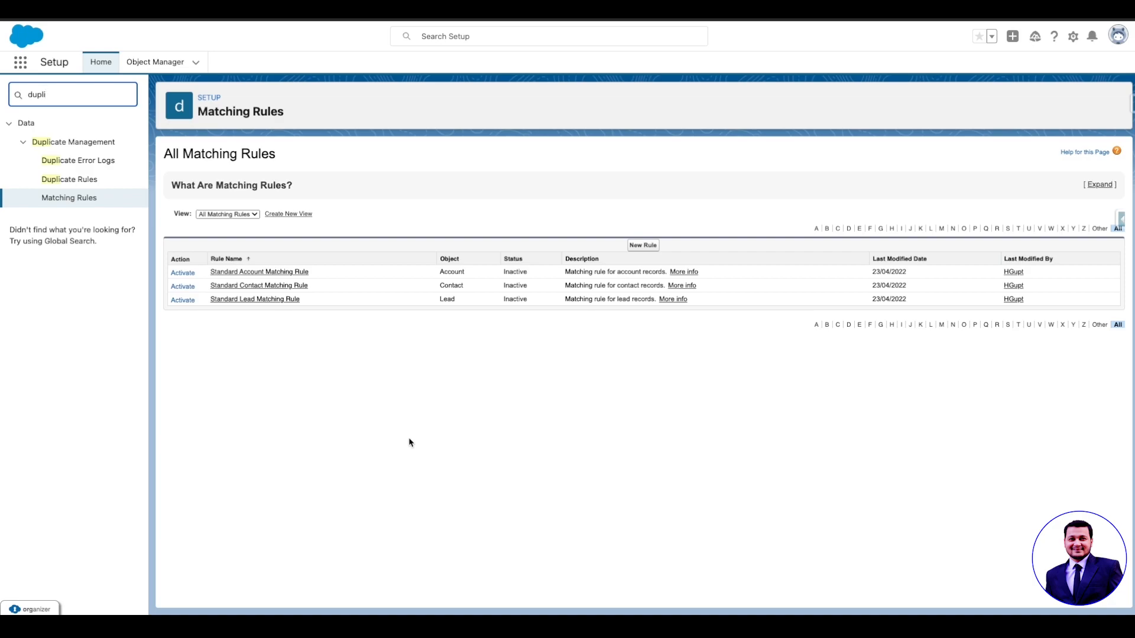
click(280, 273)
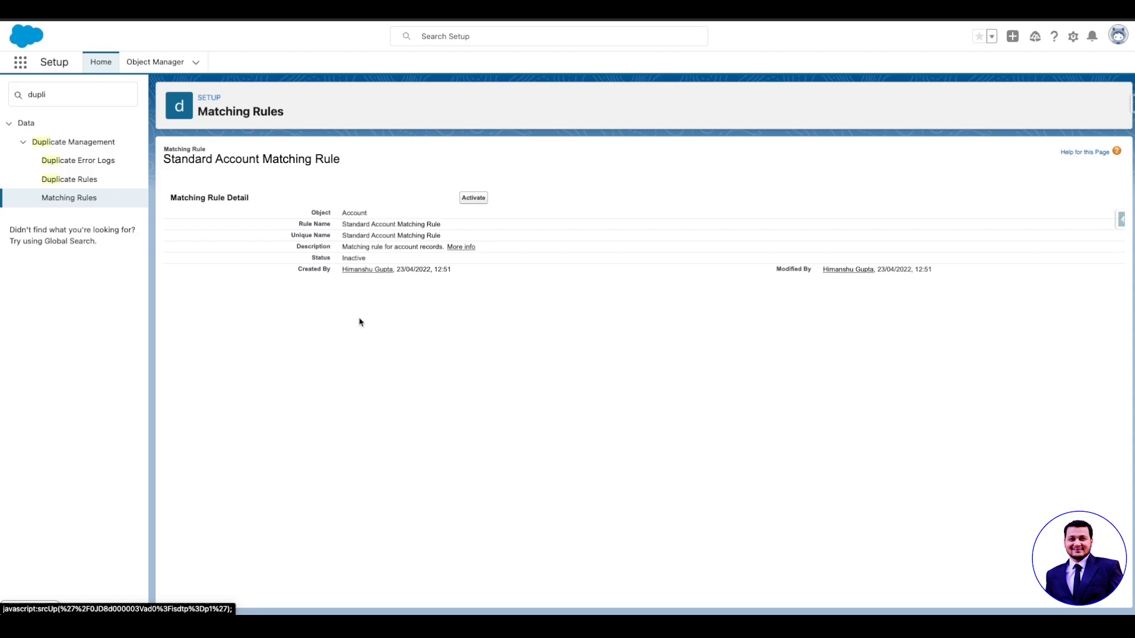
drag(342, 213, 377, 224)
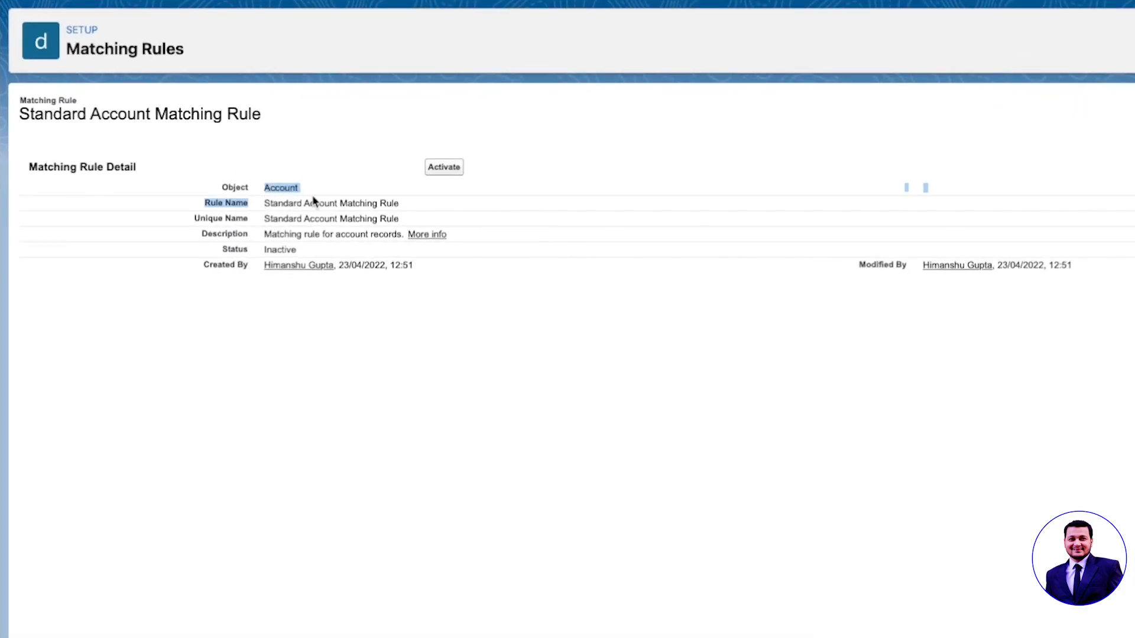
click(313, 203)
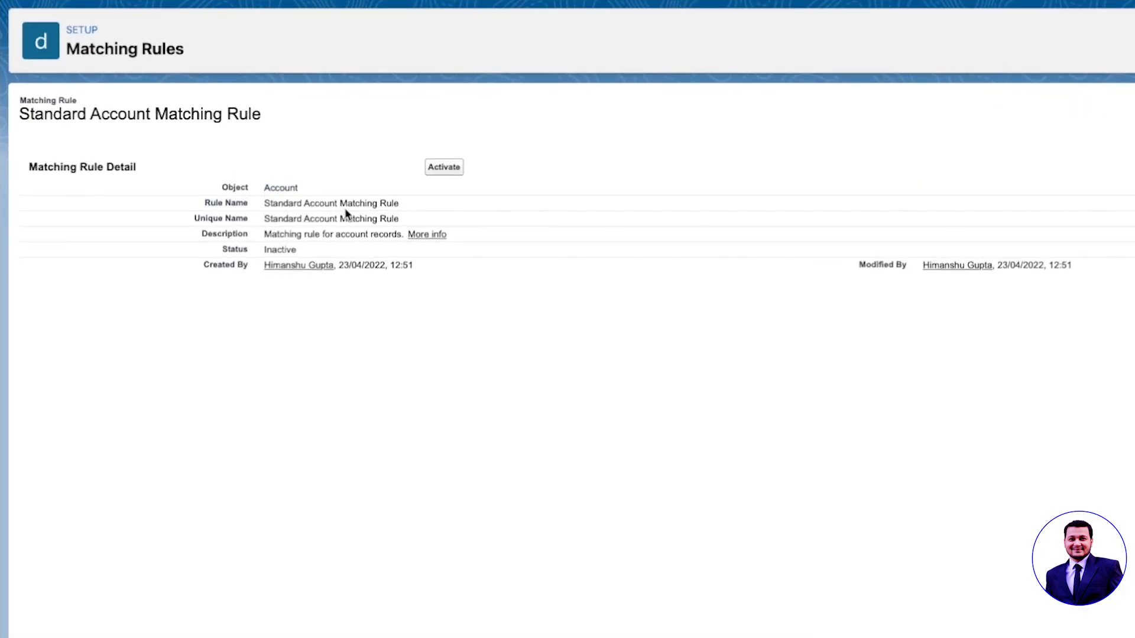
drag(264, 222, 400, 227)
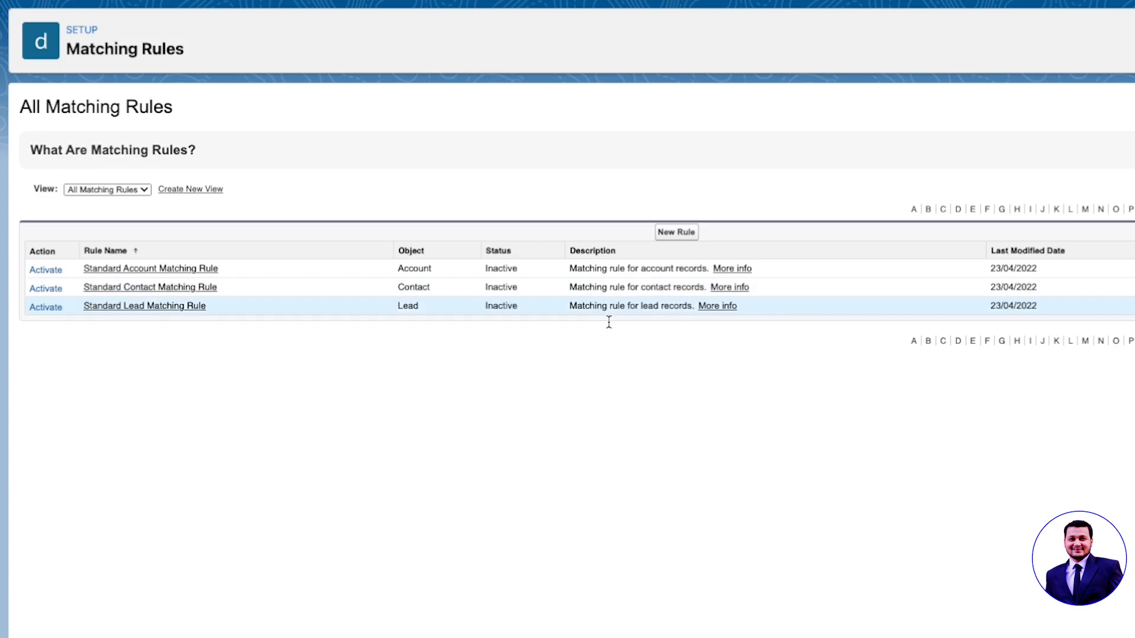
Step: Create a new Account matching rule named TrainingRule
click(676, 232)
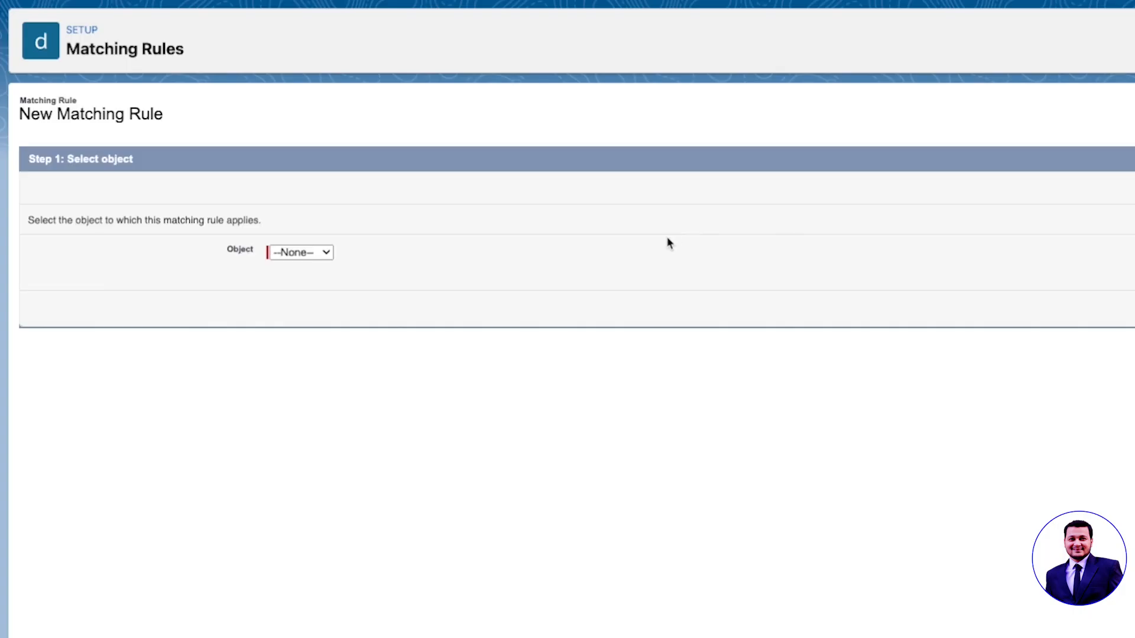
click(300, 252)
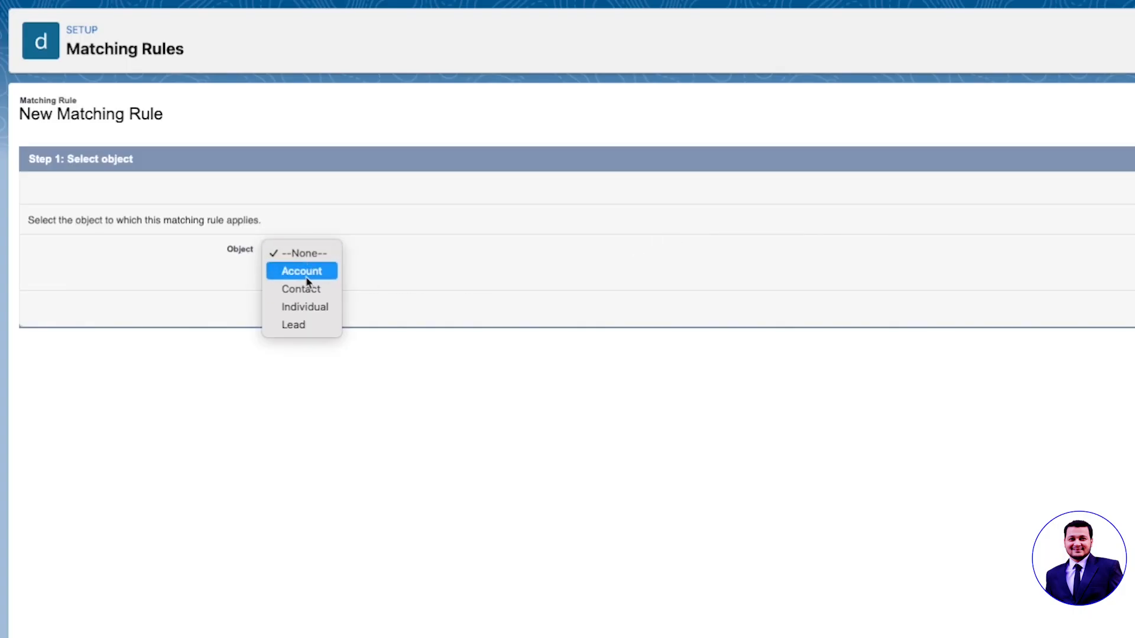
click(304, 271)
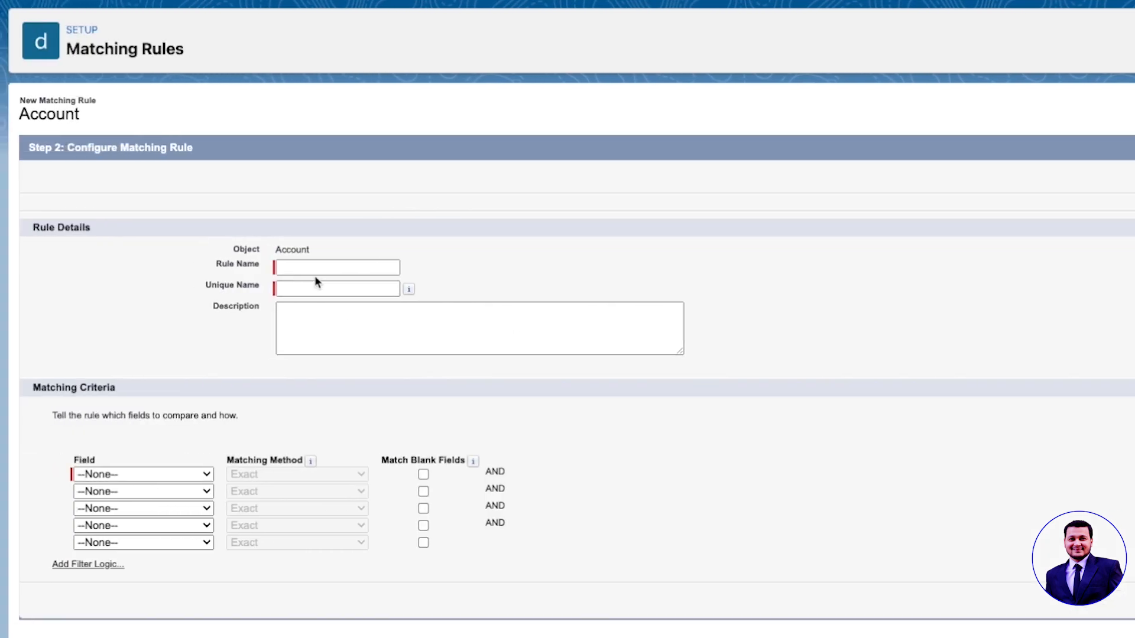
click(317, 269)
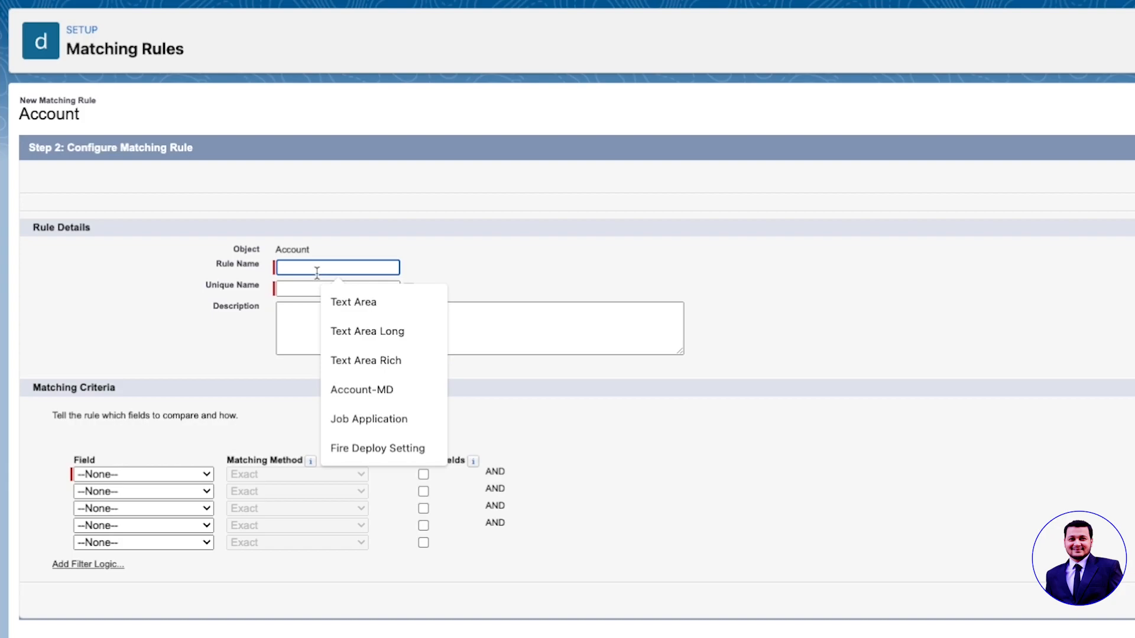
text(Trai)
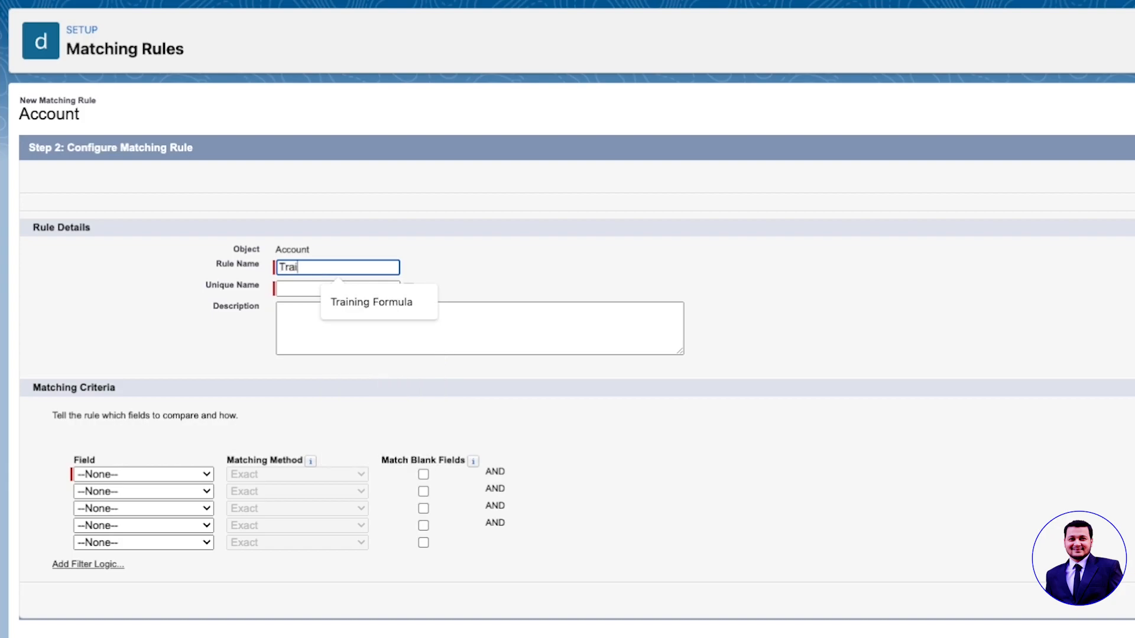
text(ningRule)
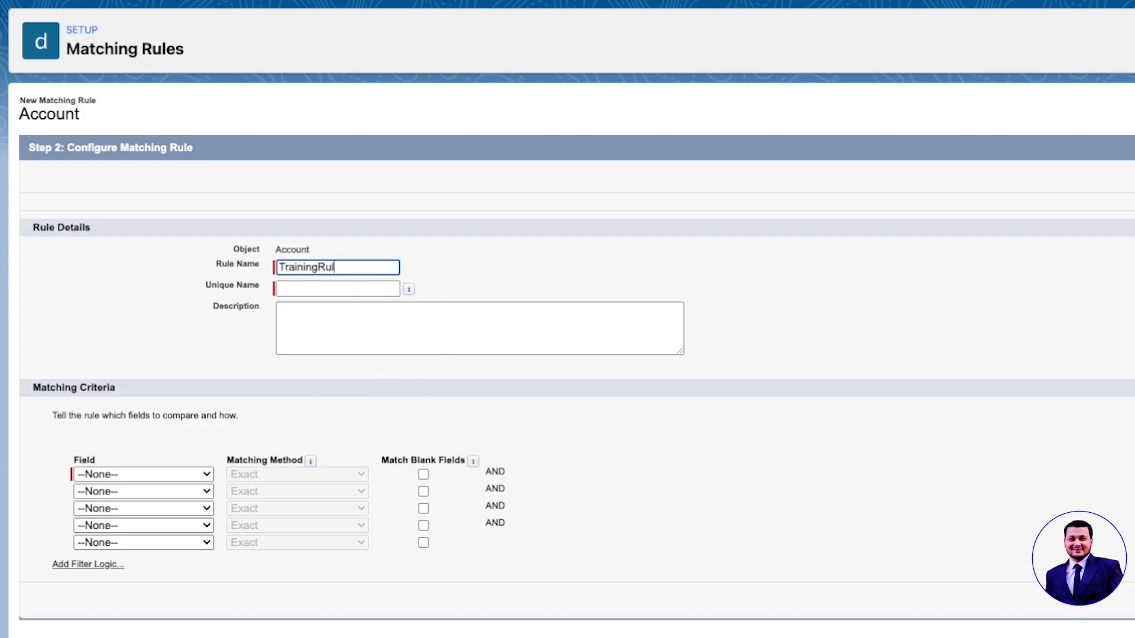
key(Tab)
Step: Set the first criterion to Account Name with Fuzzy: Company Name matching
click(164, 476)
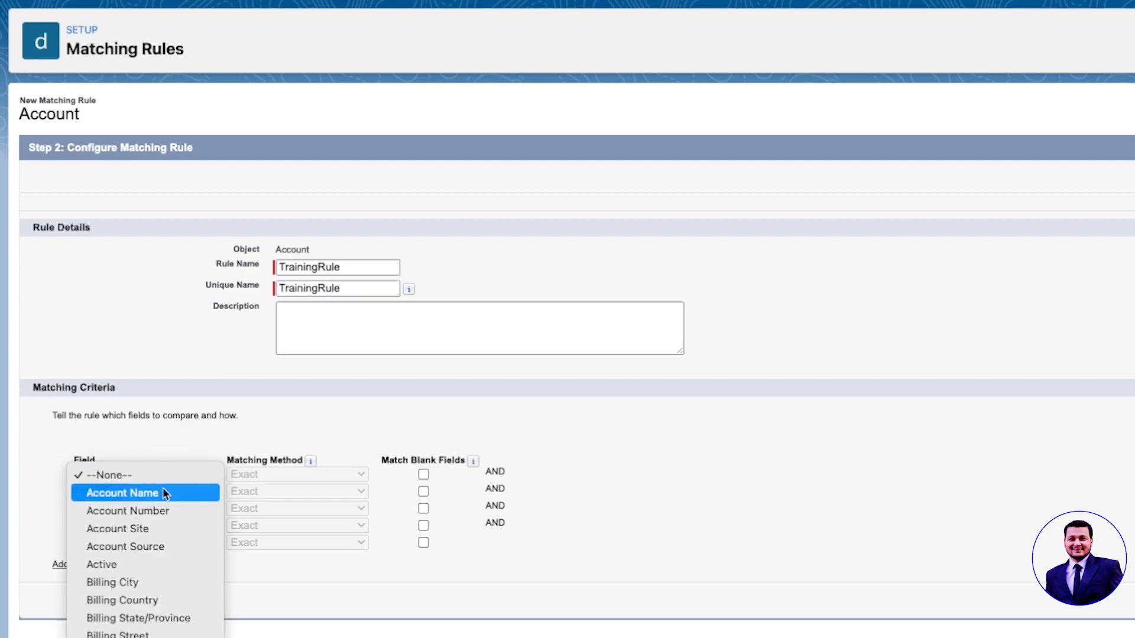
click(165, 493)
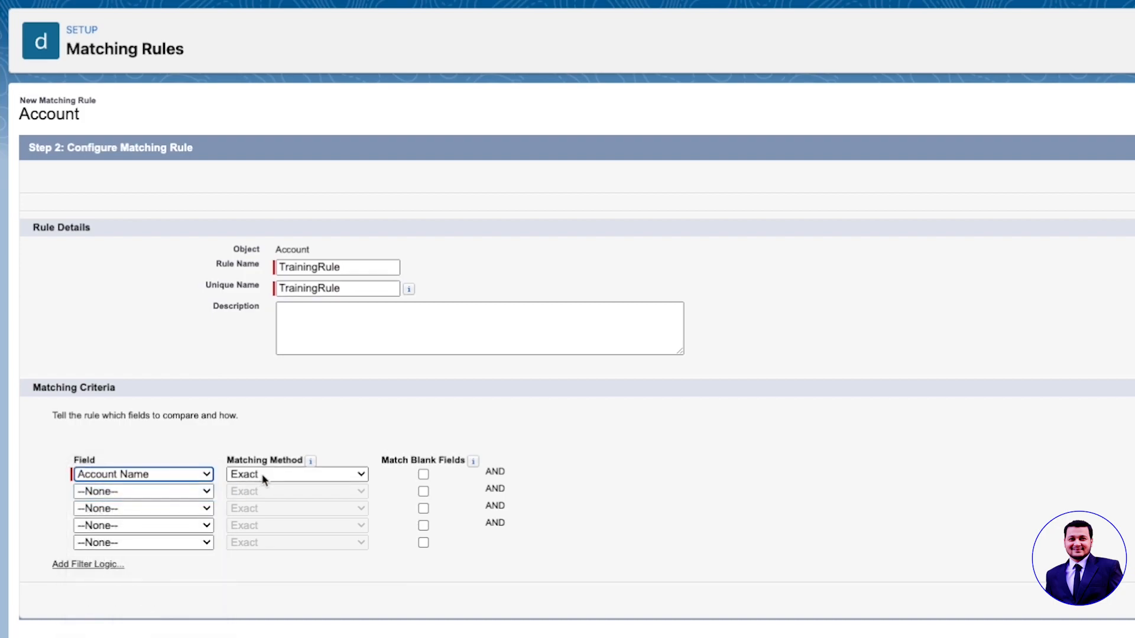
click(261, 475)
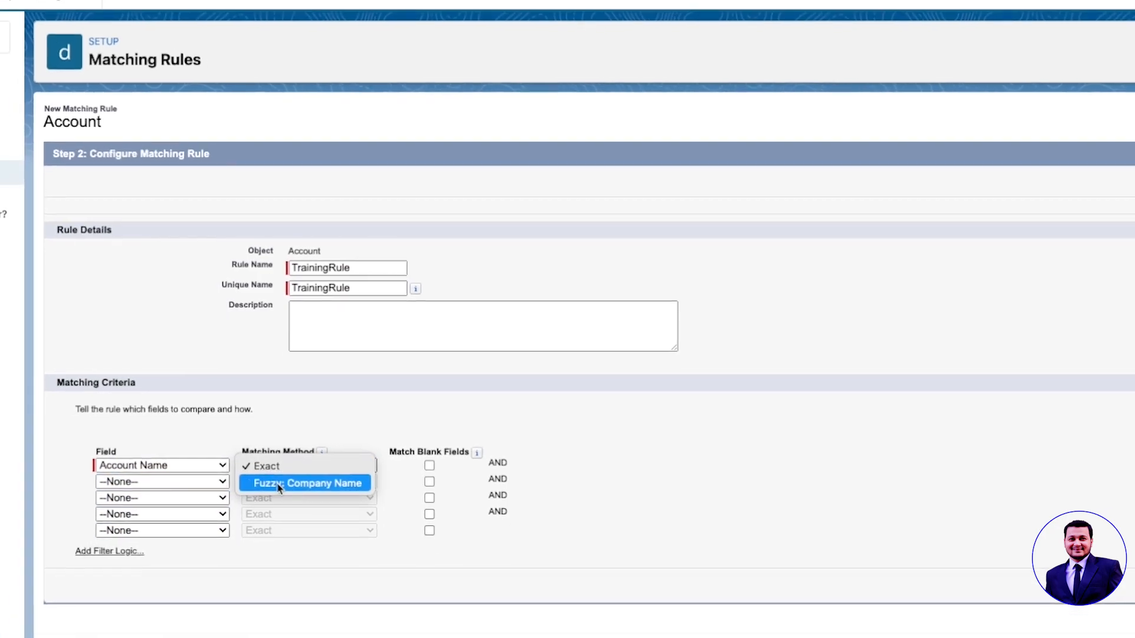
click(266, 493)
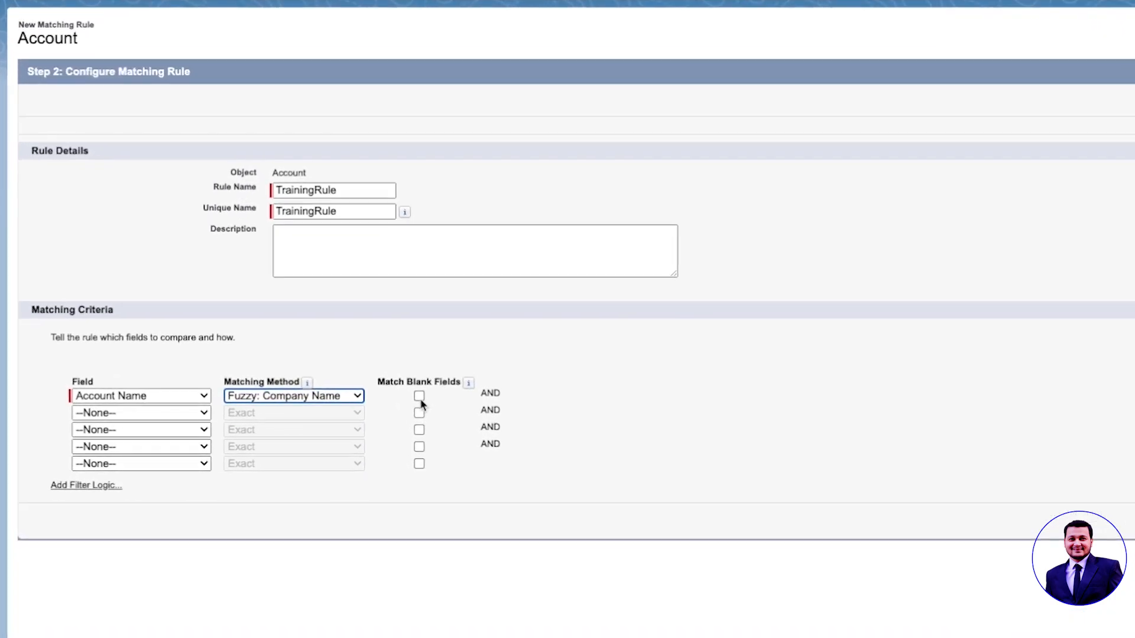
Step: Tick Match Blank Fields for Account Name and add Billing Country with Exact matching as criterion two
click(420, 399)
click(192, 416)
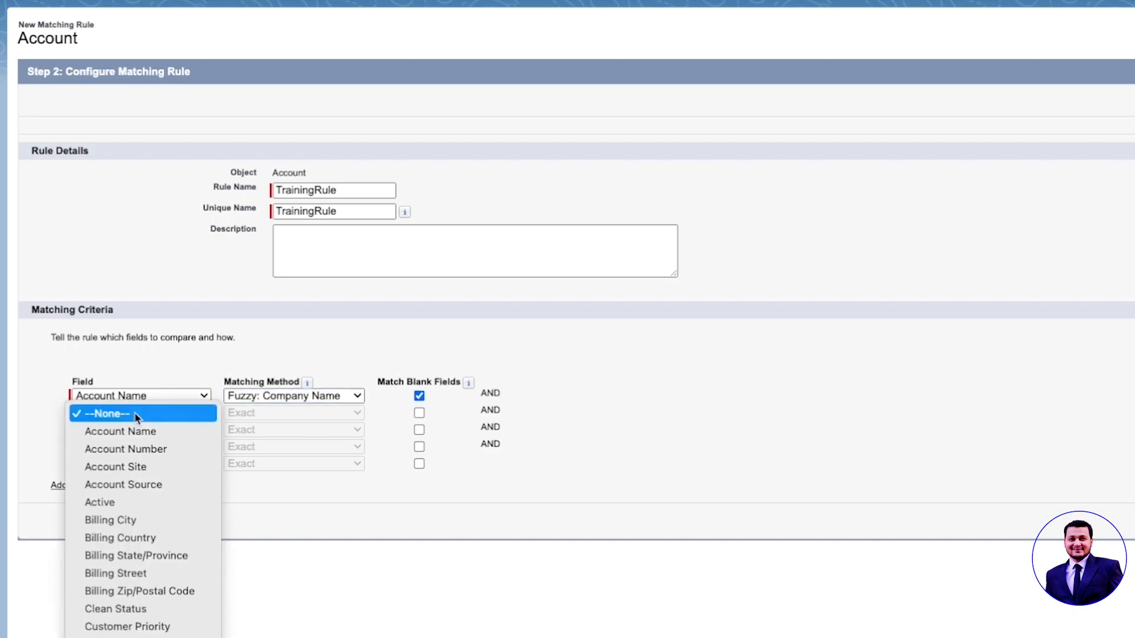
click(144, 502)
click(295, 413)
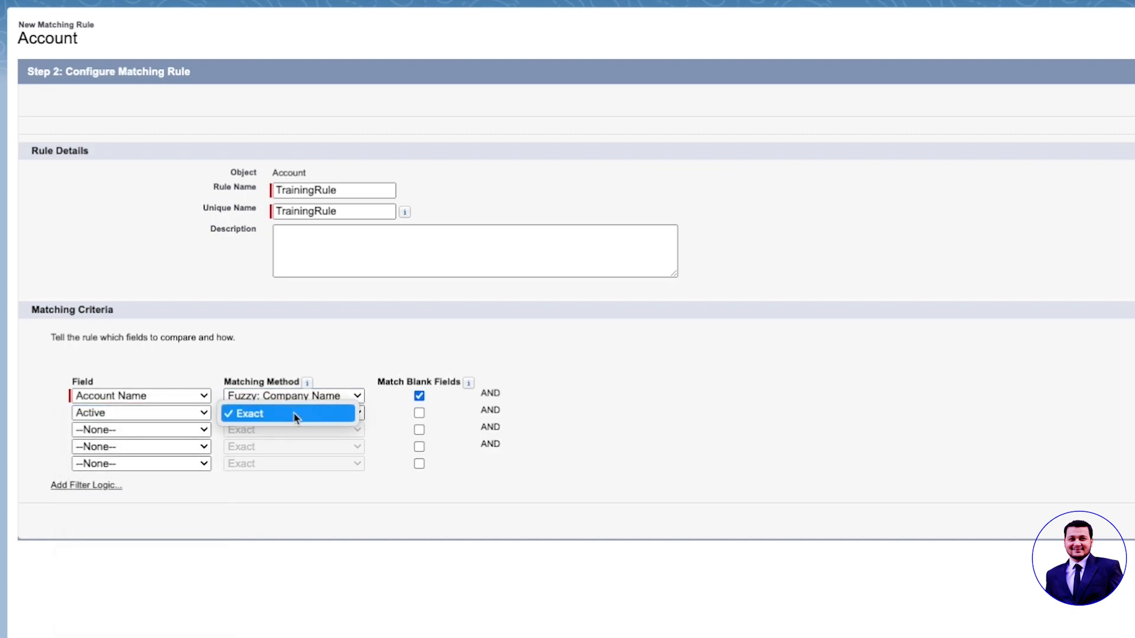
click(261, 415)
click(156, 413)
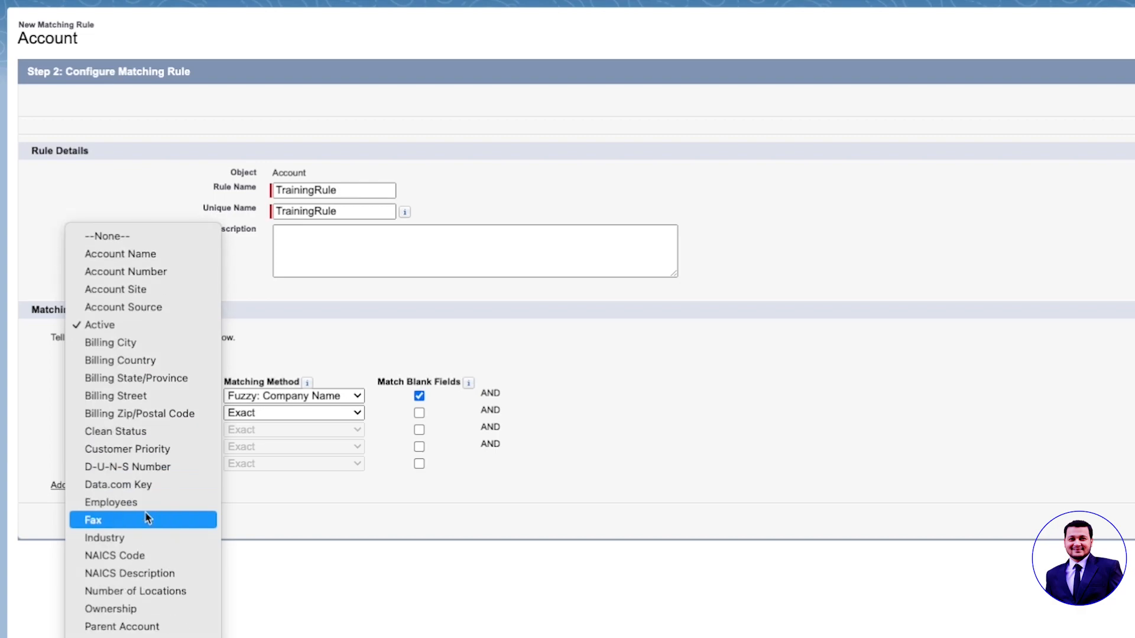
click(150, 360)
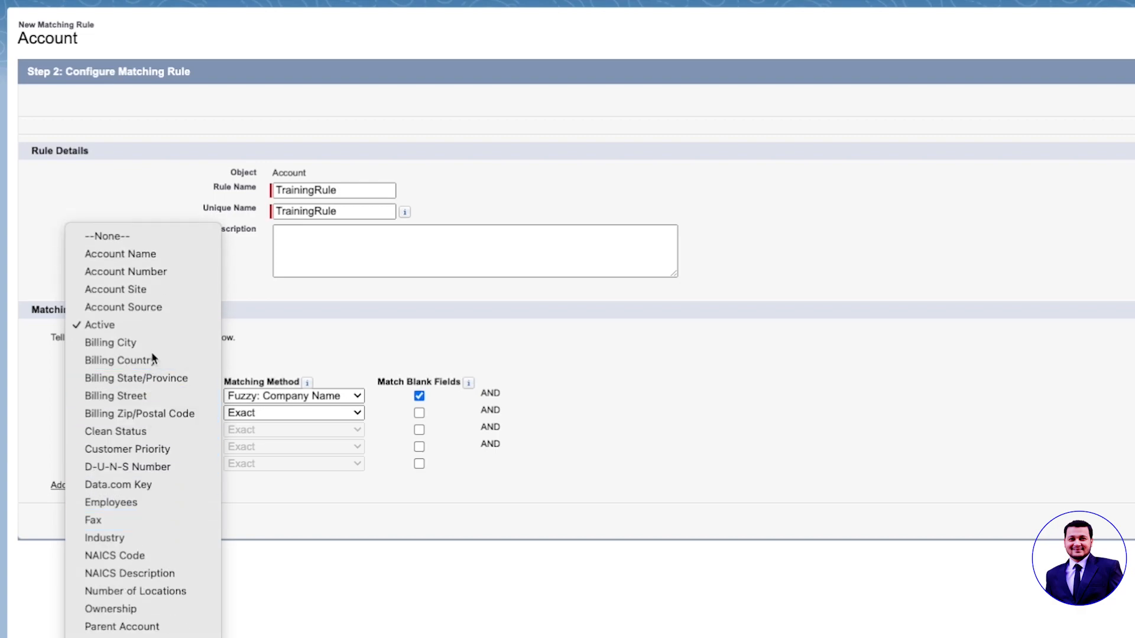
click(263, 416)
click(275, 414)
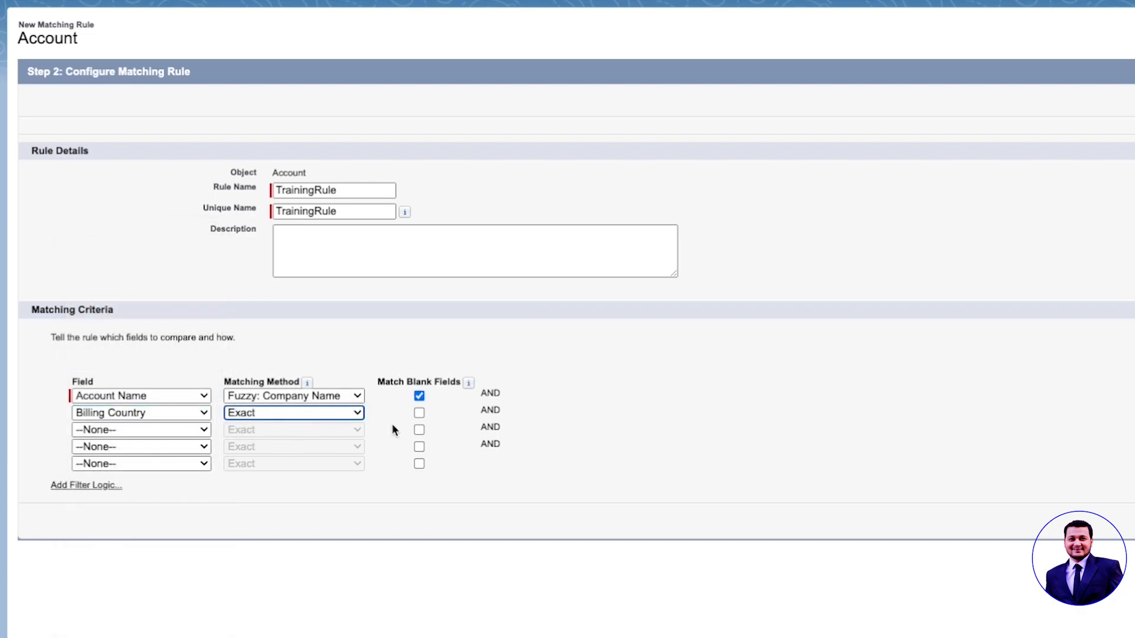
click(278, 415)
click(270, 420)
click(148, 416)
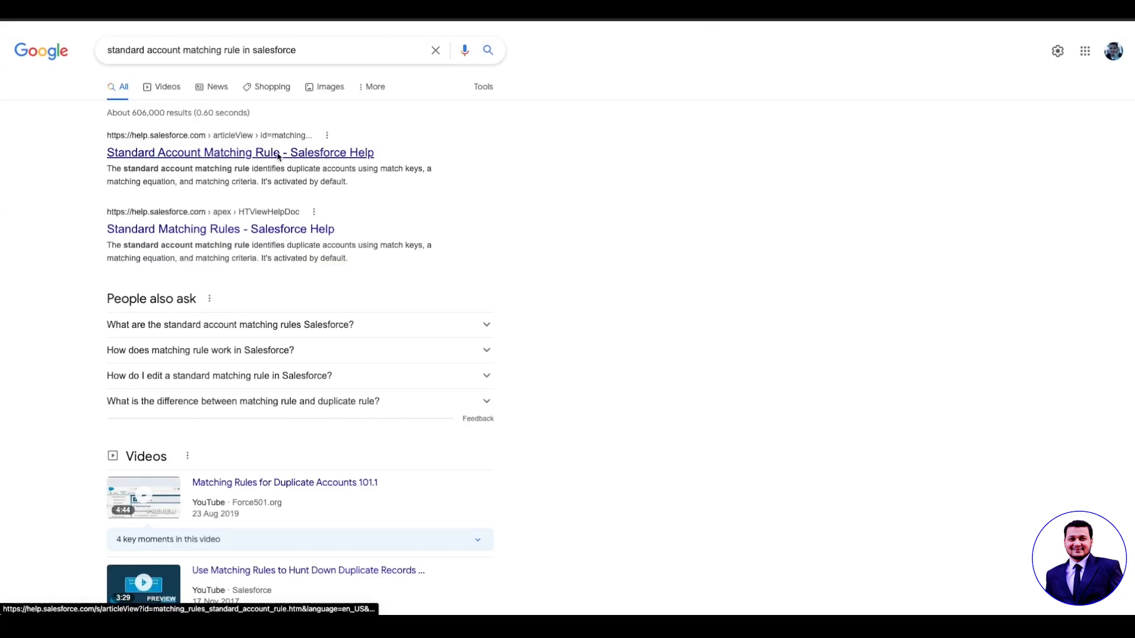
Step: Open the Standard Account Matching Rule help article and read its Orange Sporting Company and San Francisco examples
click(279, 153)
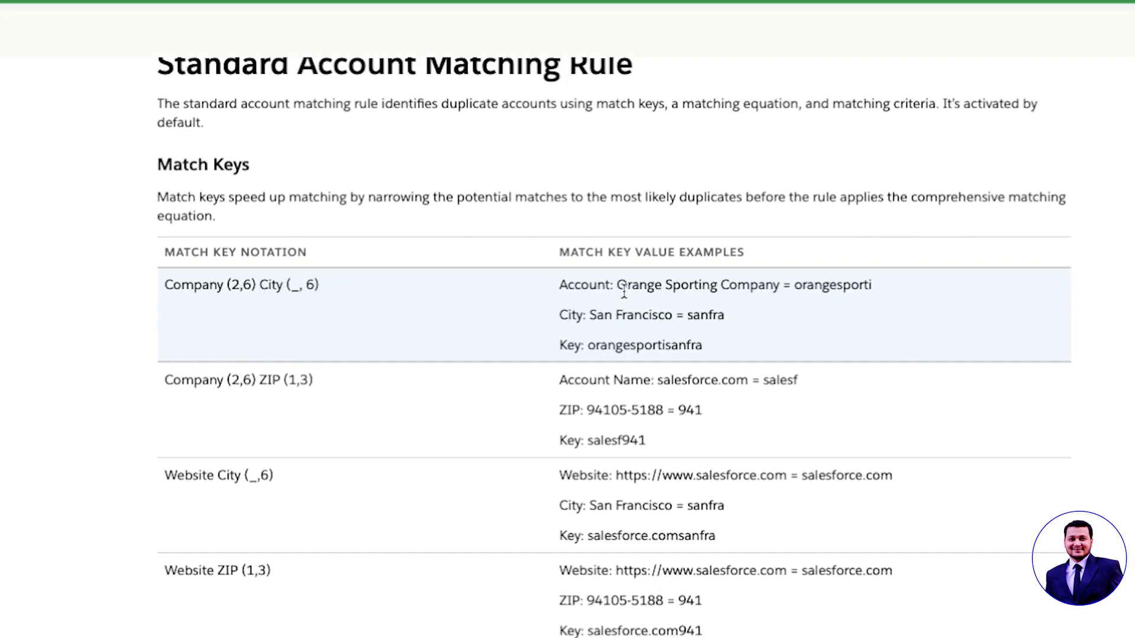
drag(617, 285, 766, 285)
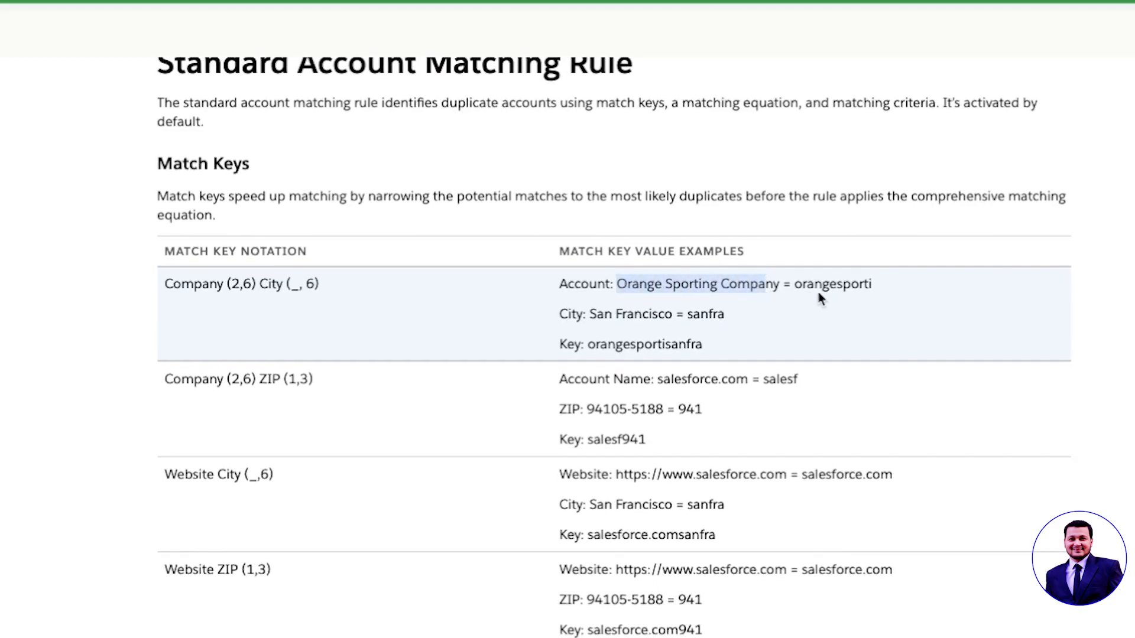
click(596, 316)
drag(595, 317, 734, 322)
click(639, 333)
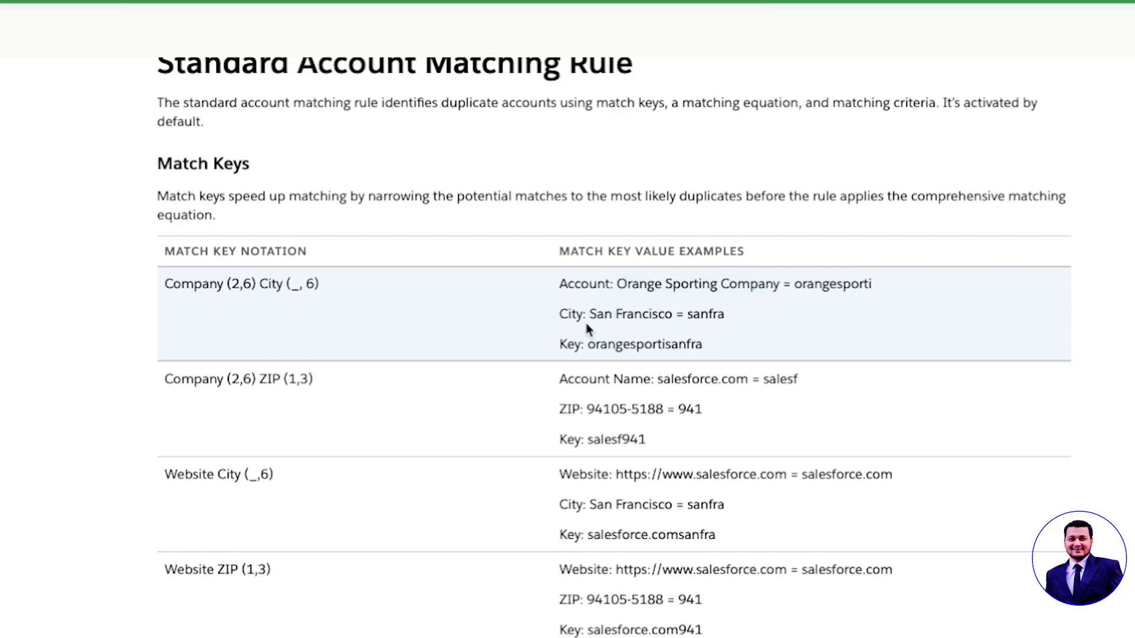
Step: Scroll through the article's Match Keys and Matching Criteria tables
scroll(595, 328, down, 14)
scroll(615, 370, down, 3)
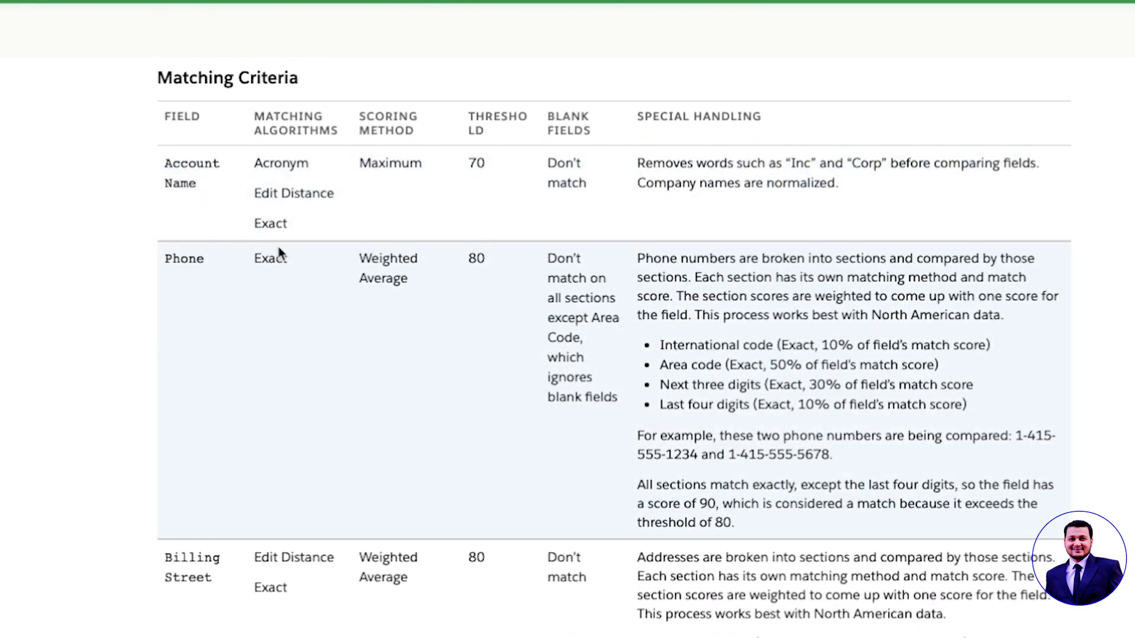
scroll(197, 303, down, 2)
scroll(226, 416, down, 5)
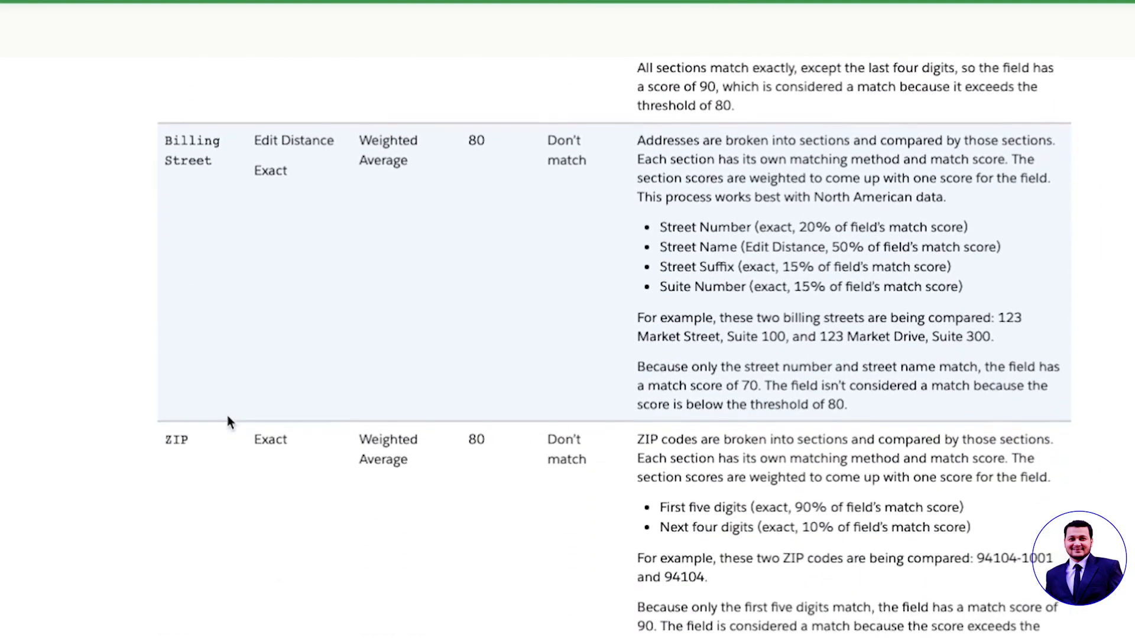
scroll(388, 402, down, 4)
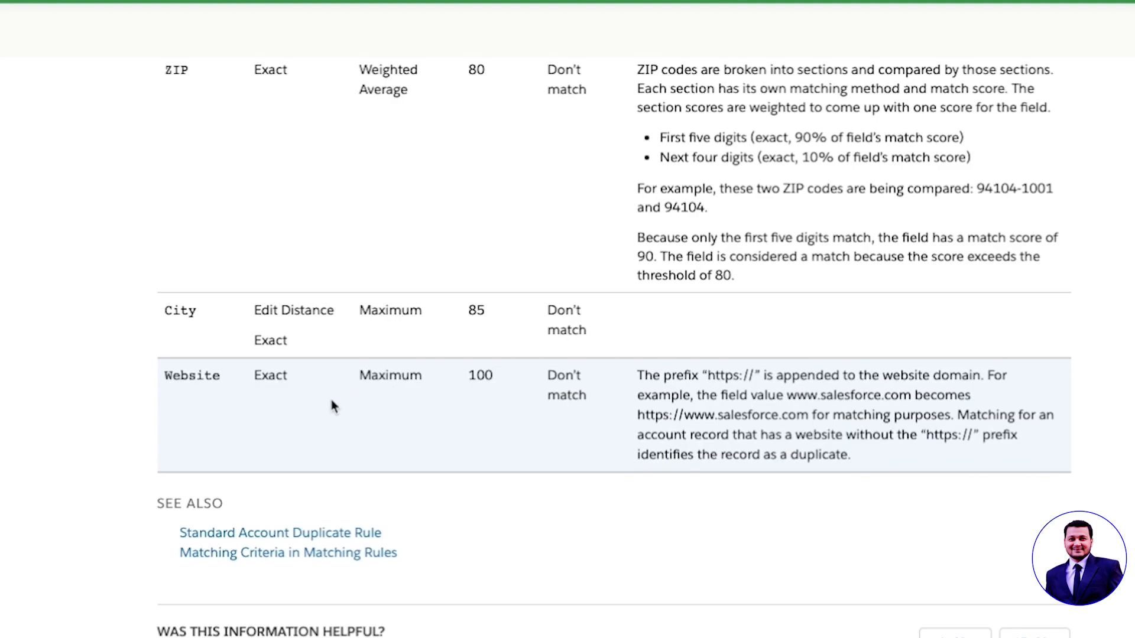
scroll(332, 400, up, 9)
scroll(329, 396, up, 15)
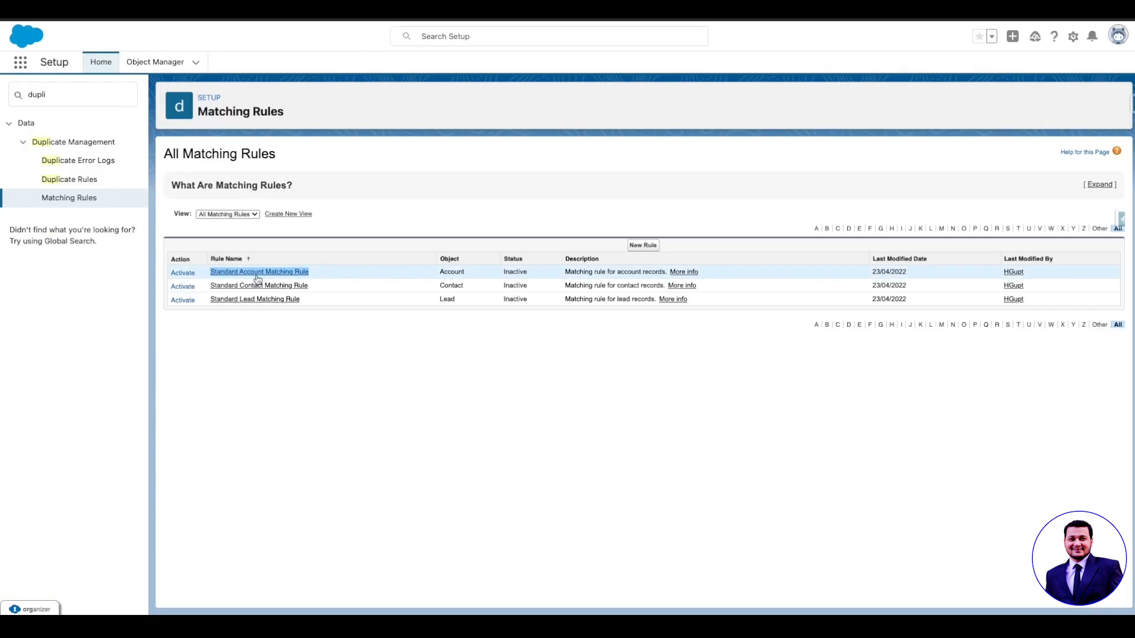
Step: Activate the standard Account, Contact and Lead matching rules, then go to Duplicate Rules
click(184, 273)
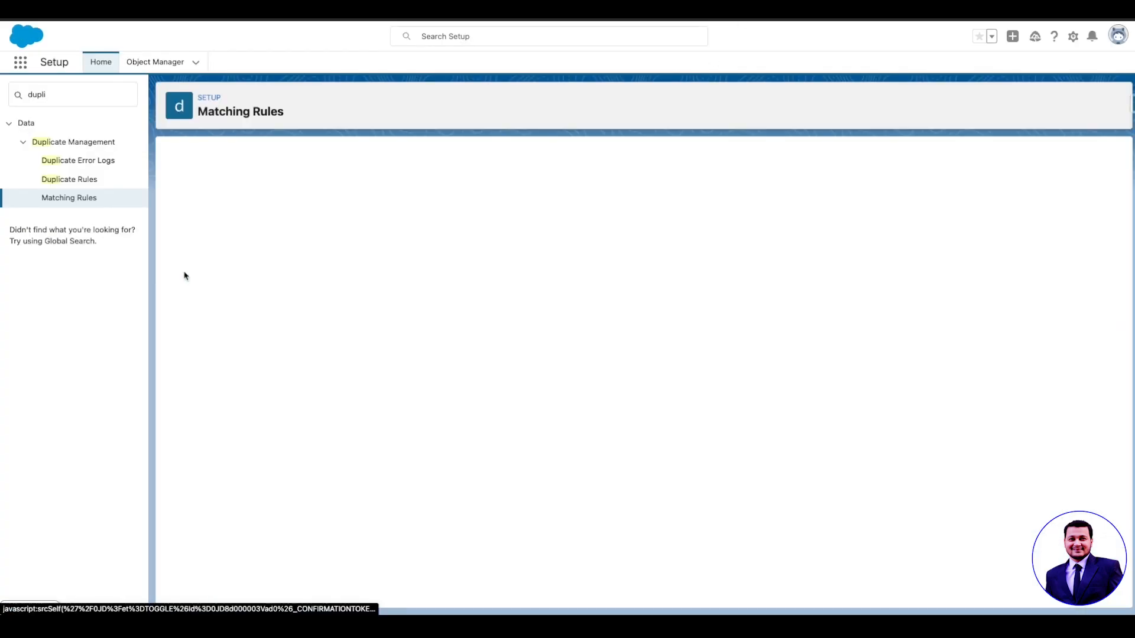
click(640, 402)
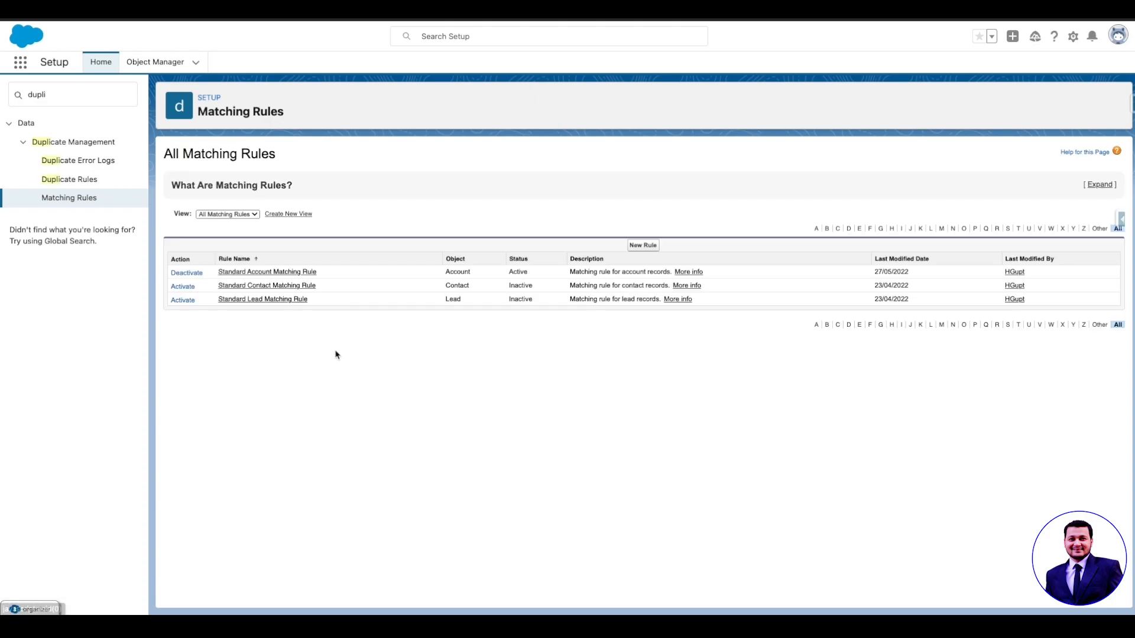
click(185, 287)
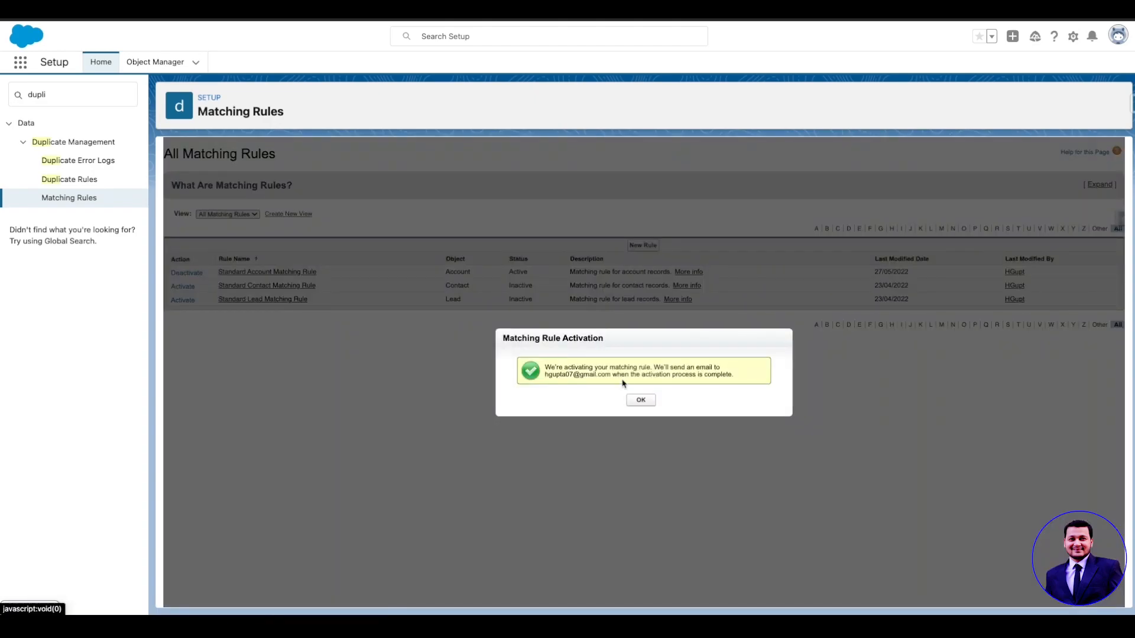
click(641, 400)
click(183, 302)
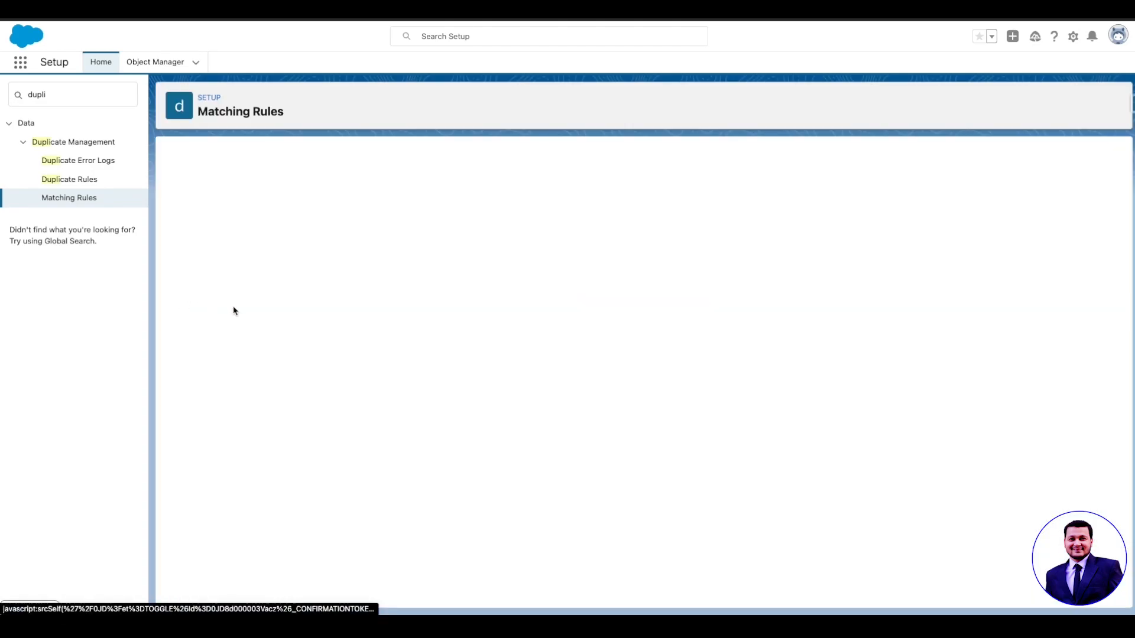
click(639, 400)
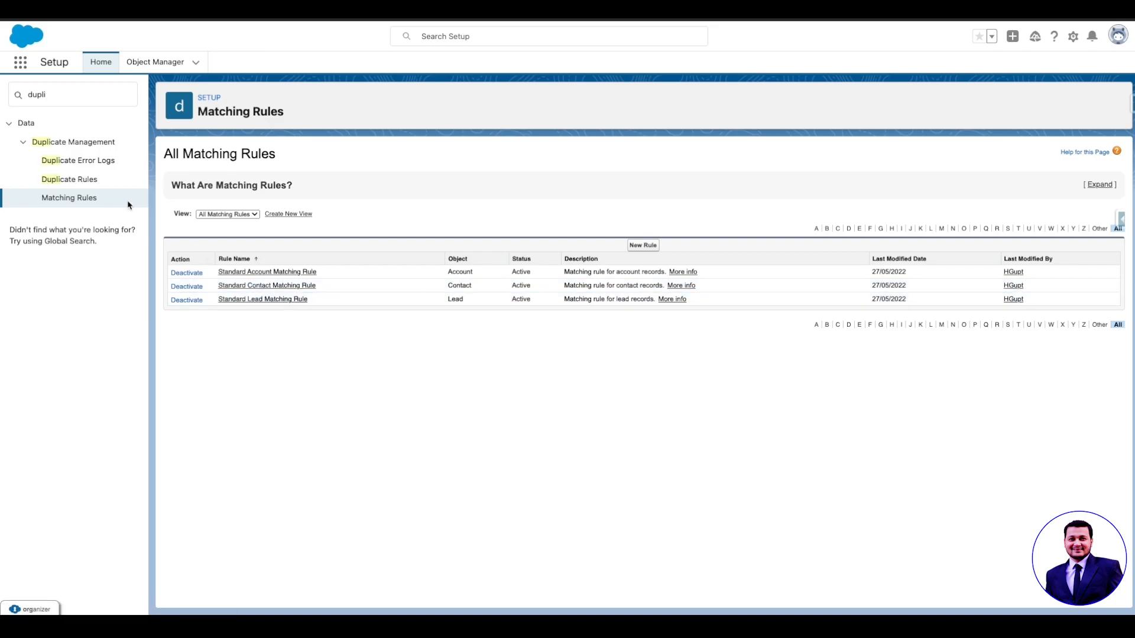
click(94, 181)
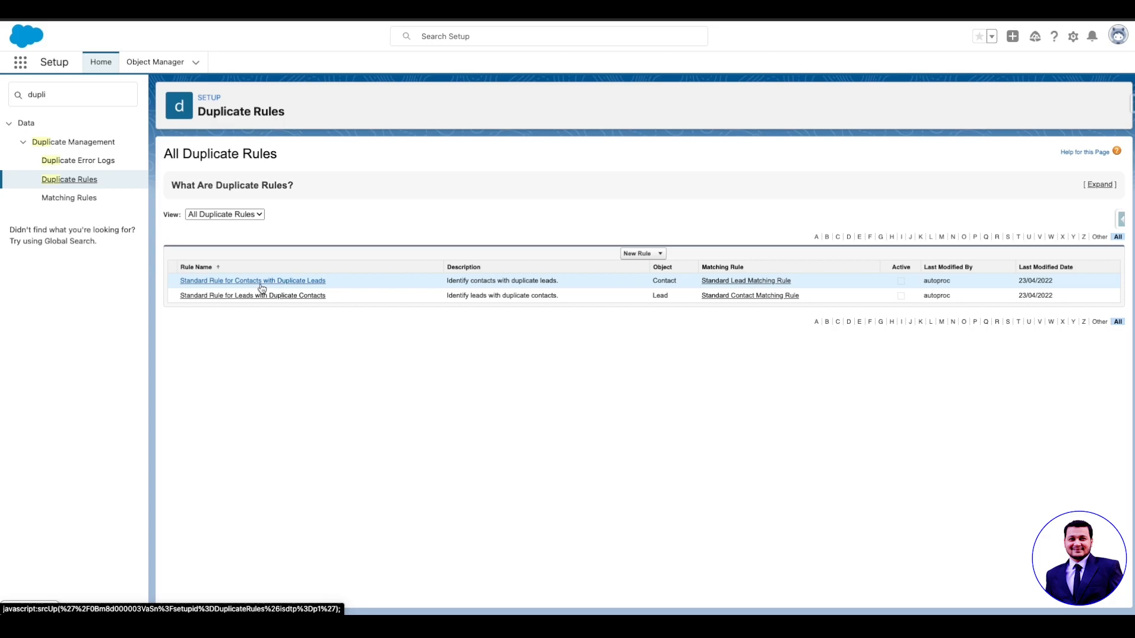
Step: Edit the Standard Rule for Contacts with Duplicate Leads and choose Bypass sharing rules
click(262, 282)
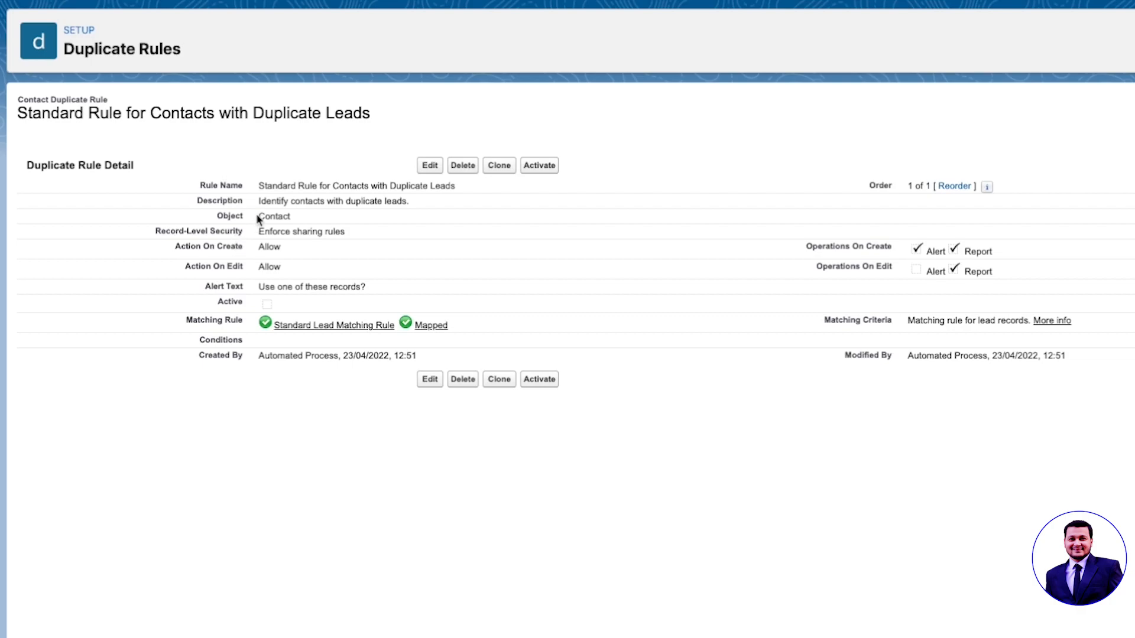
drag(259, 218, 346, 237)
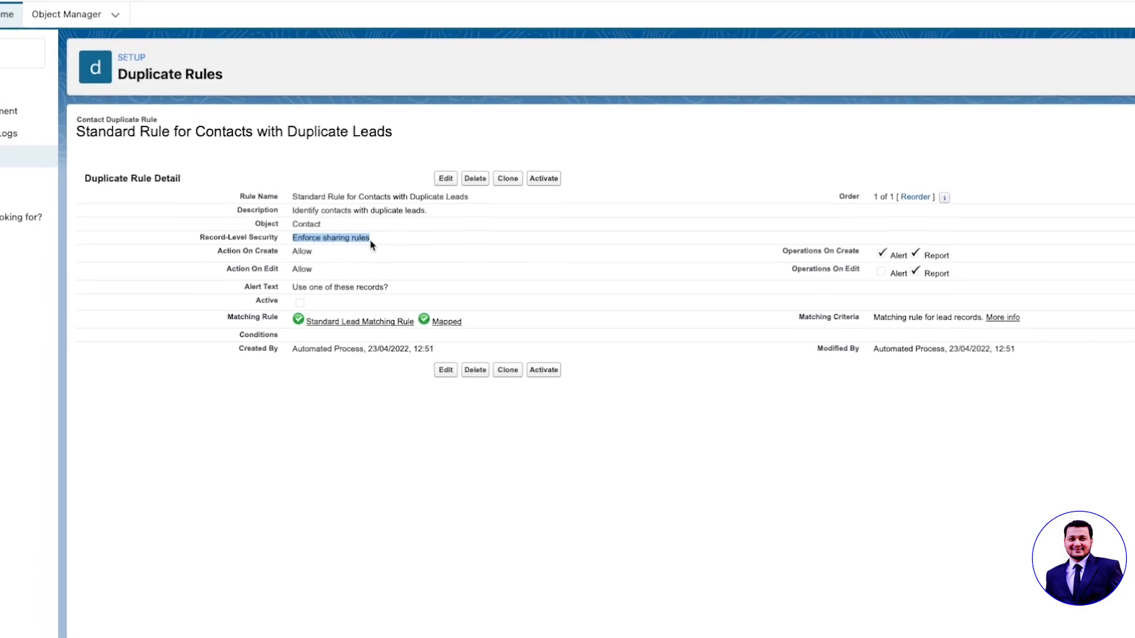
click(430, 165)
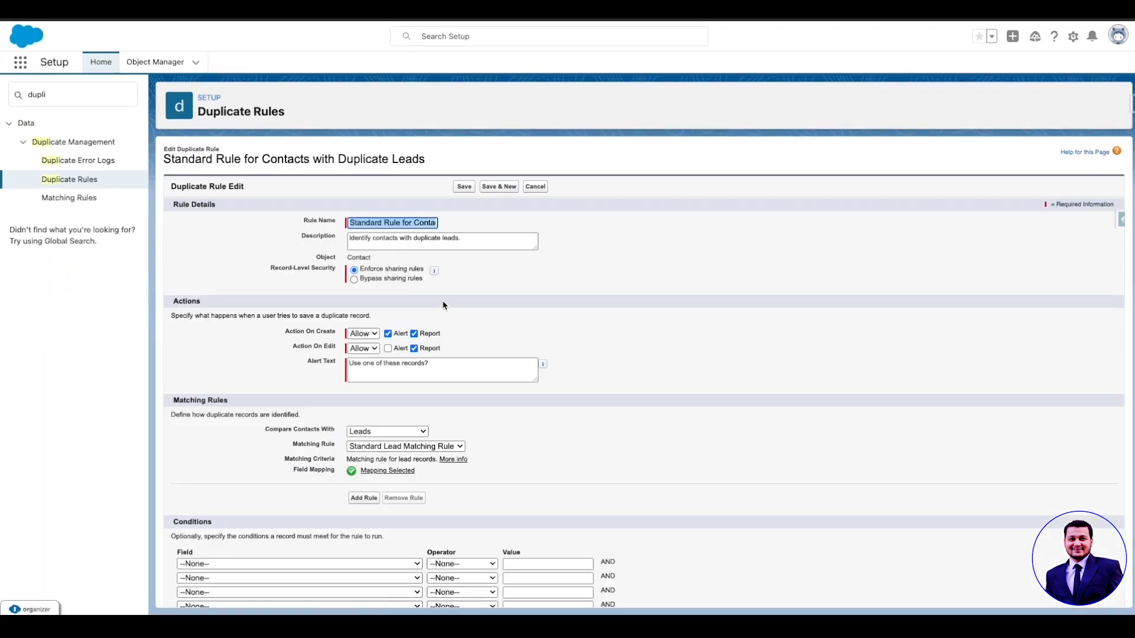
scroll(444, 305, down, 1)
drag(385, 264, 421, 267)
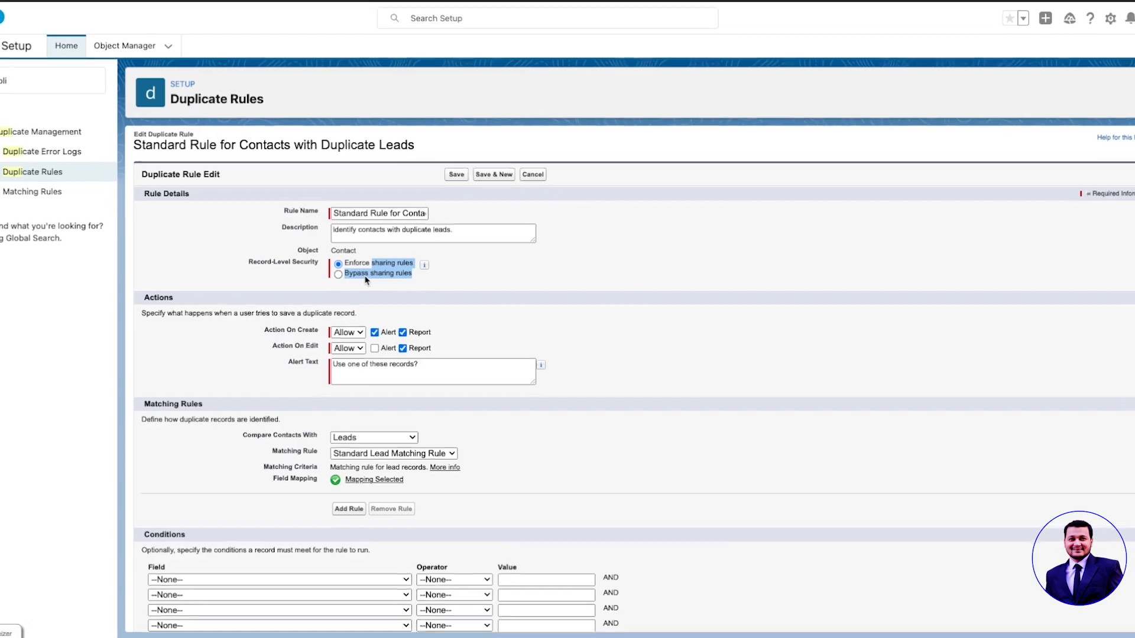
click(385, 275)
click(322, 263)
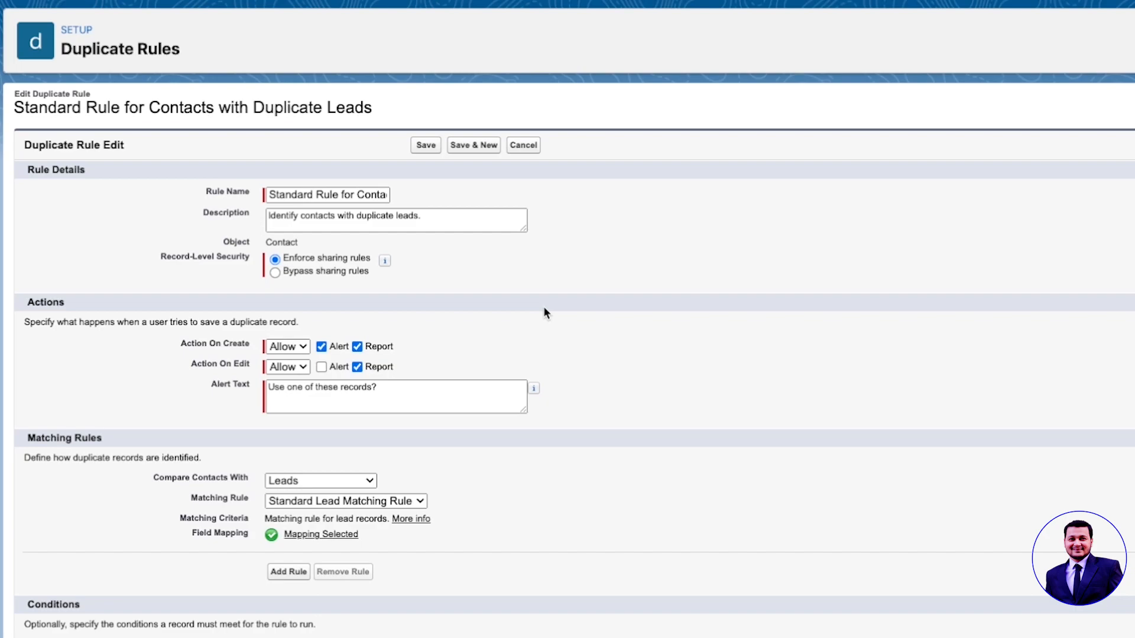
click(299, 273)
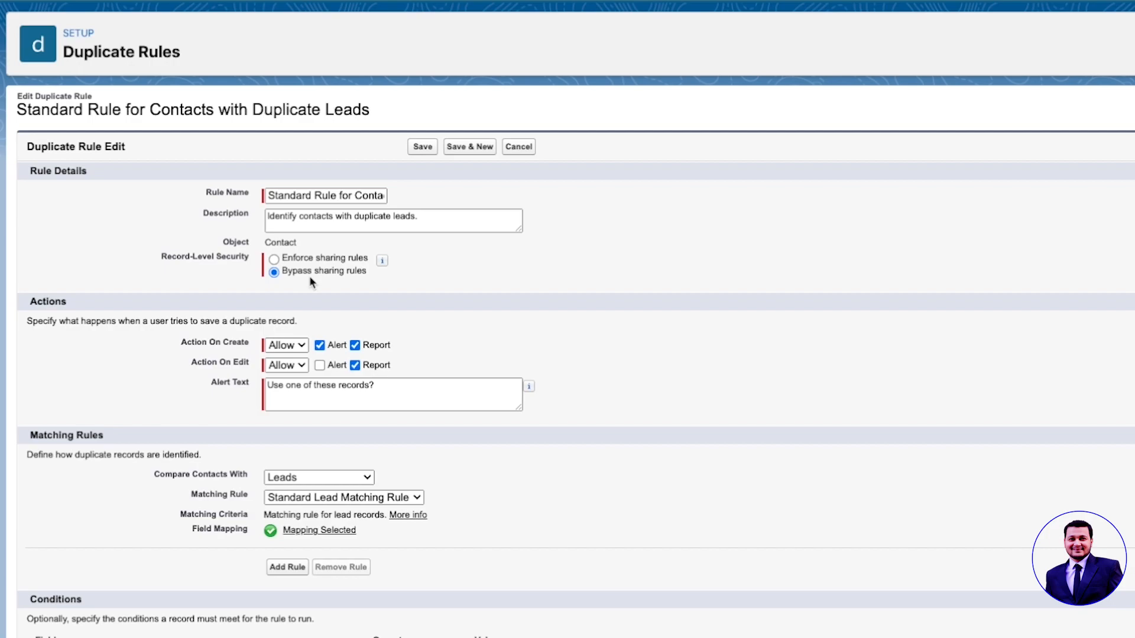
Step: Switch the contact rule's Record-Level Security to Enforce sharing rules
click(307, 260)
Step: Keep Allow for duplicates on create and turn on the Alert for duplicates on edit
scroll(436, 337, down, 2)
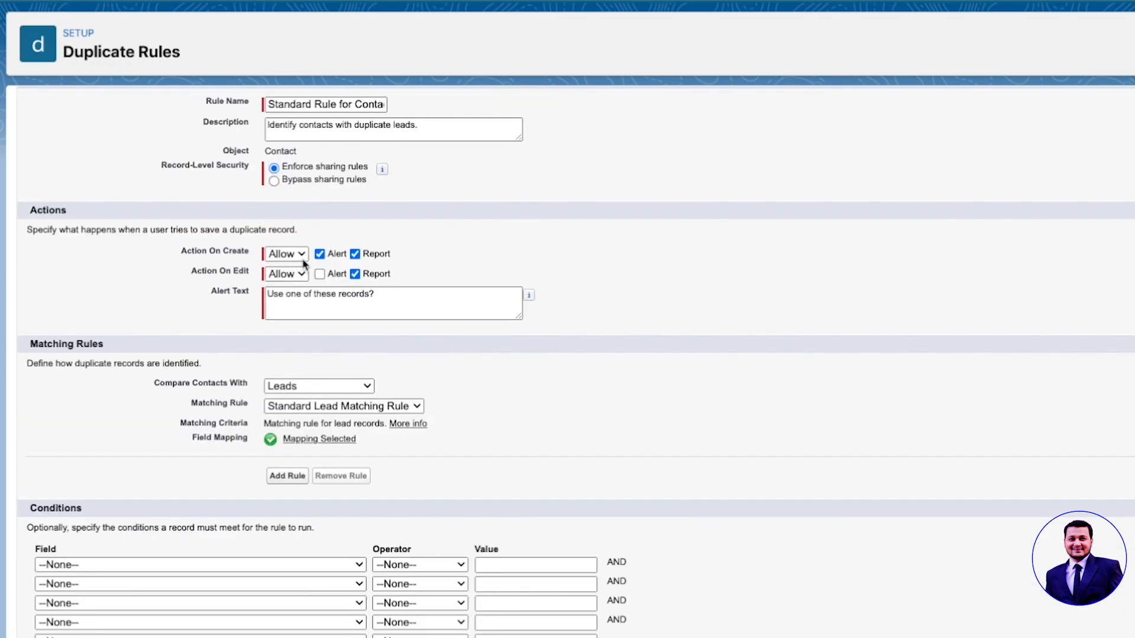
click(301, 257)
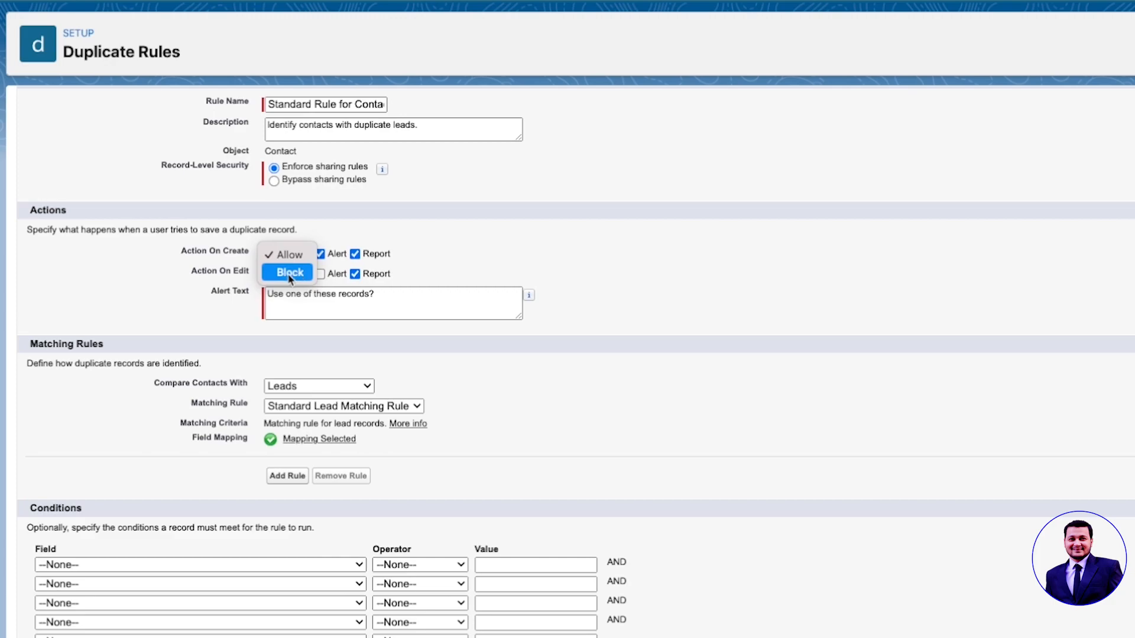
click(287, 255)
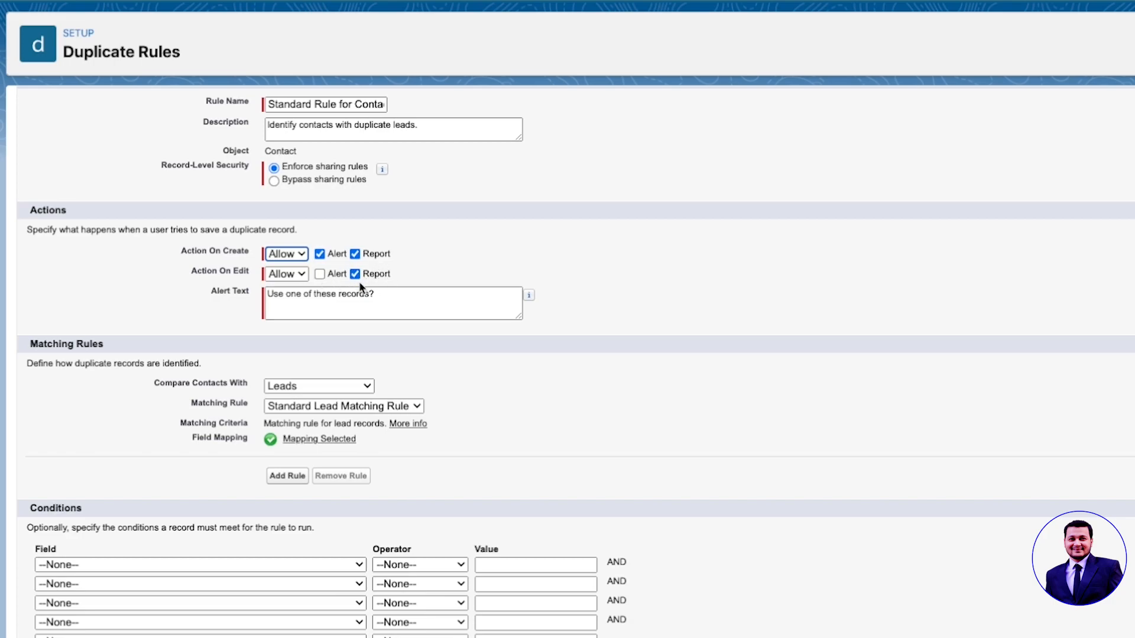
click(320, 274)
click(286, 275)
click(416, 268)
Step: Briefly try Block on create, then return both create and edit actions to Allow
click(286, 254)
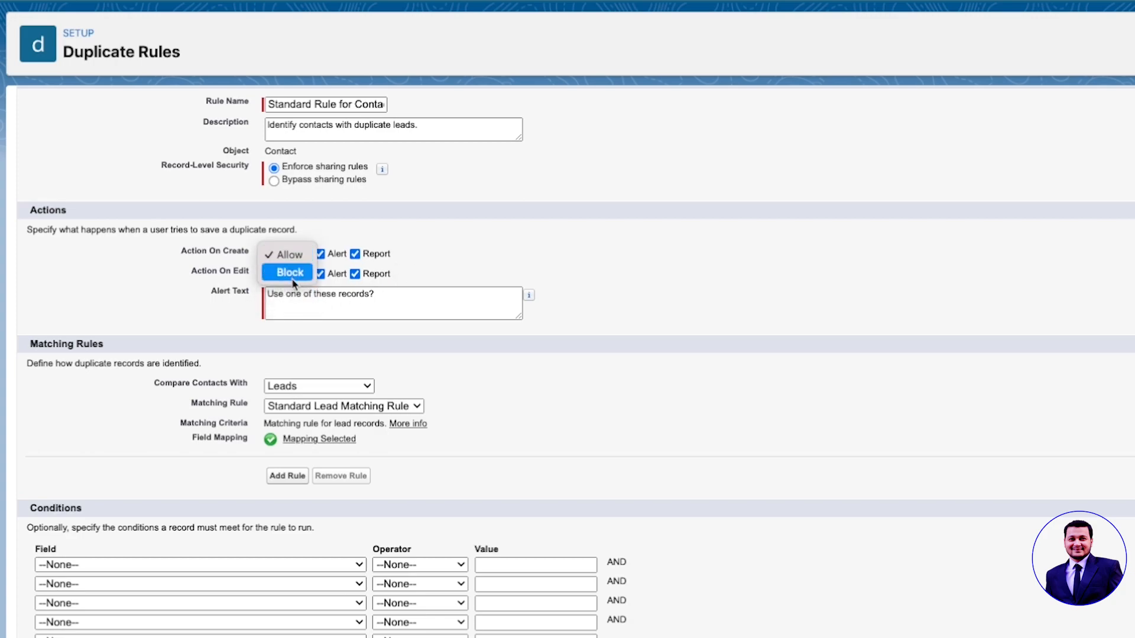
click(292, 278)
click(296, 276)
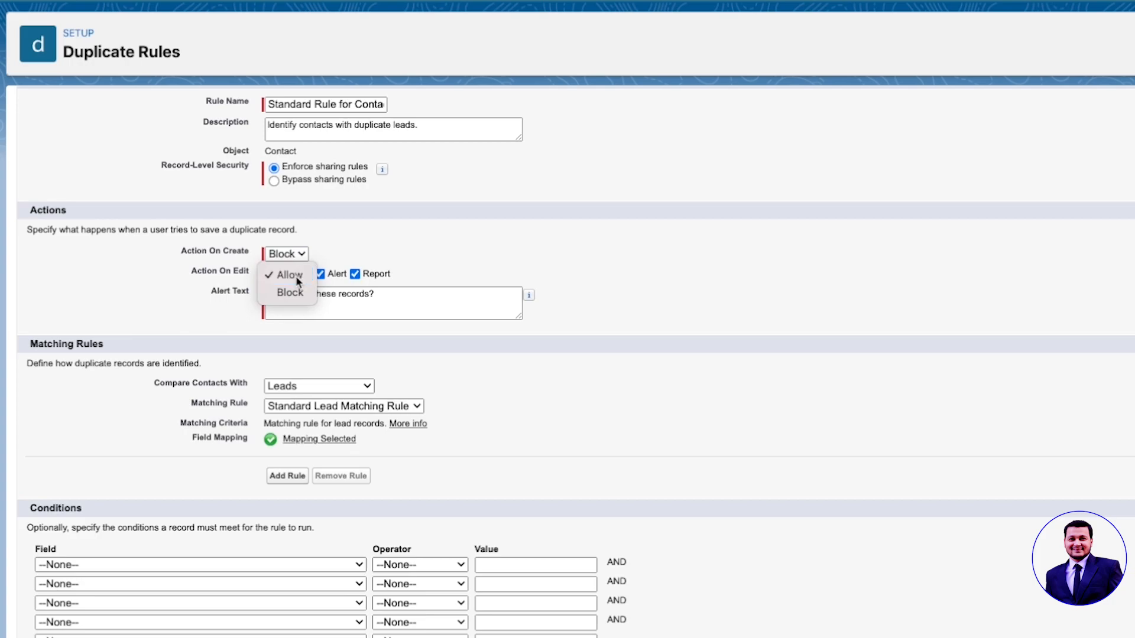
click(298, 277)
click(288, 254)
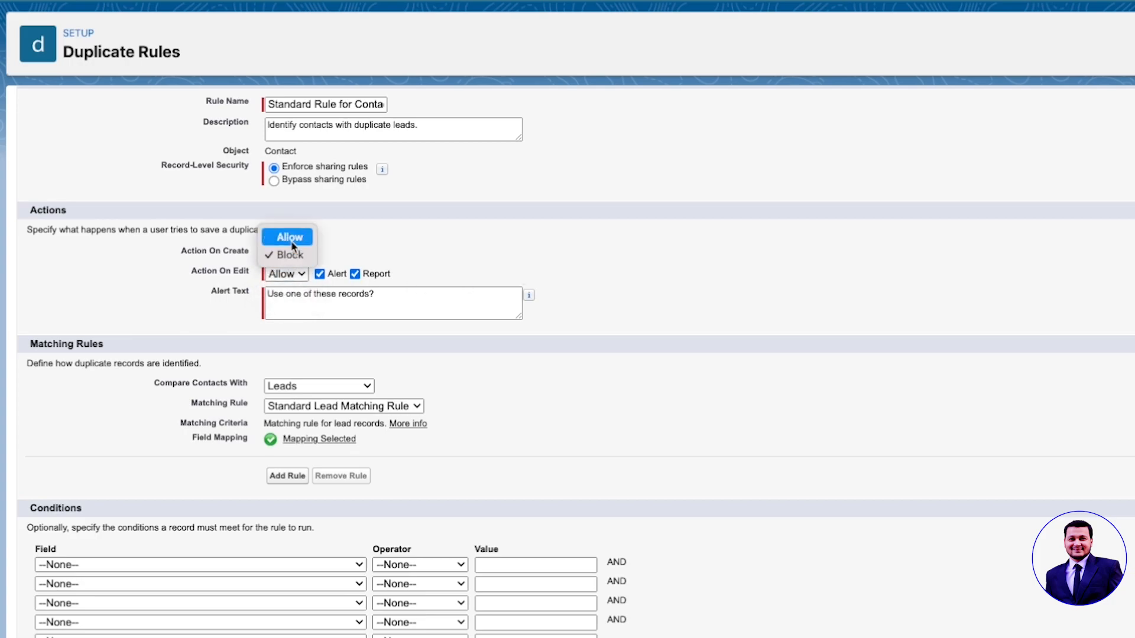
click(291, 240)
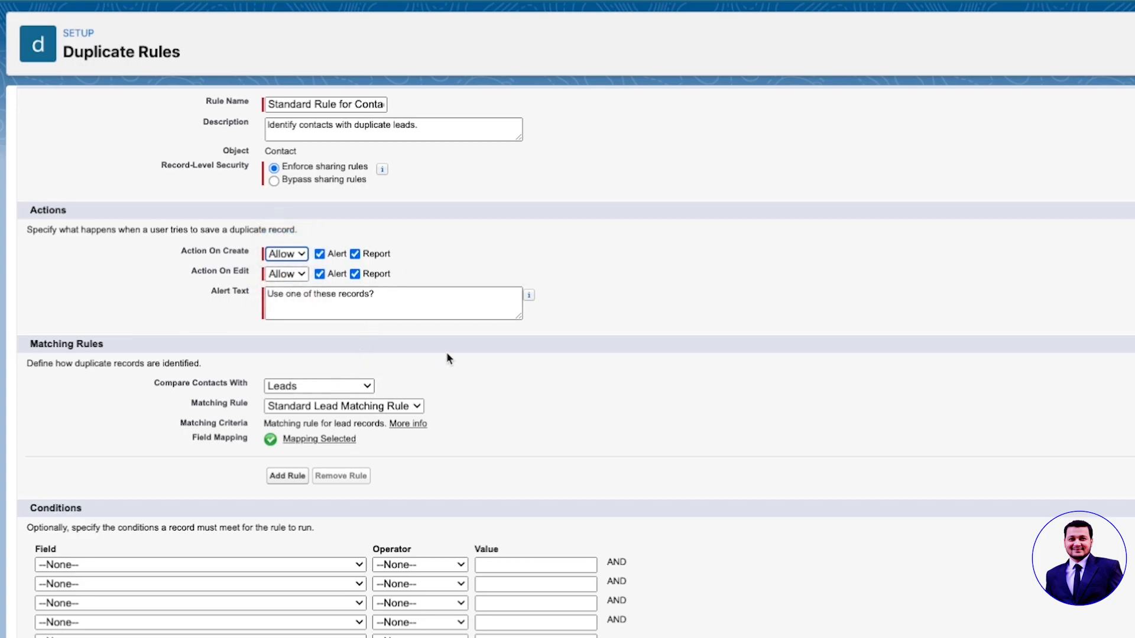
click(395, 296)
Step: Insert 'Duplicate Record! We already have a similar record' as a new first line of the alert text
triple_click(269, 294)
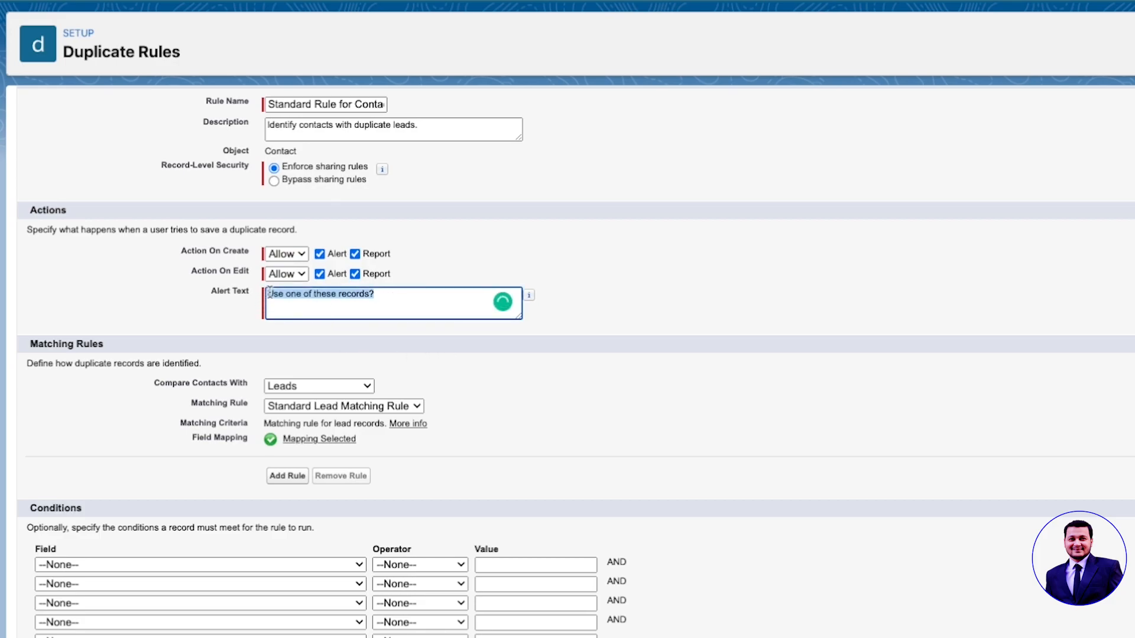
click(390, 304)
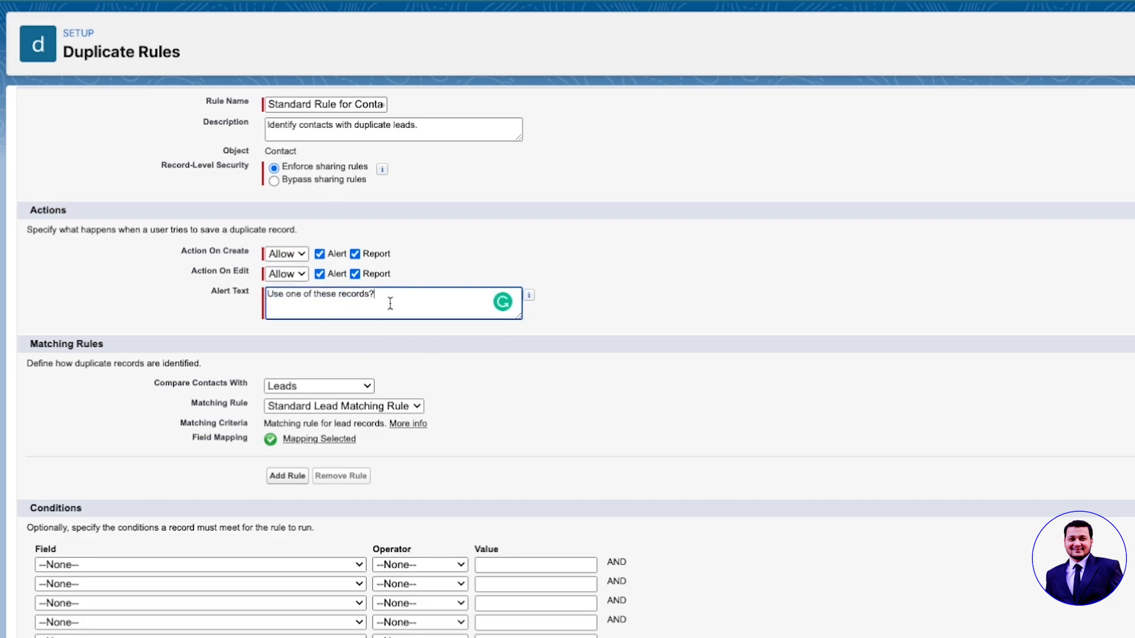
key(Up)
key(Return)
key(Up)
text(Dup)
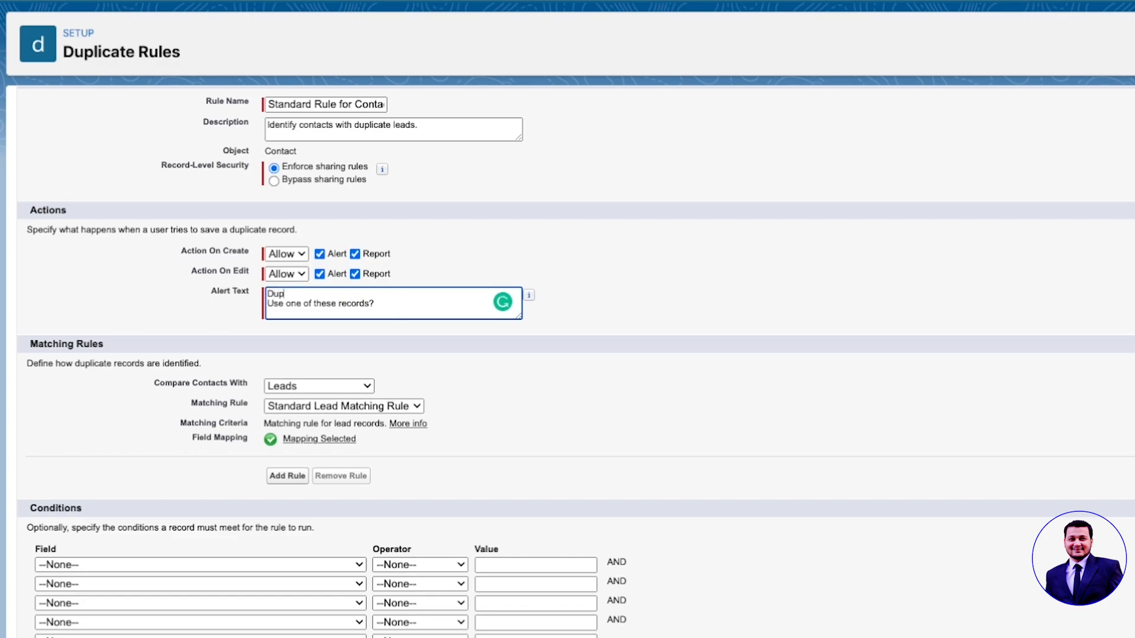
text(licate Record! We already have a simil)
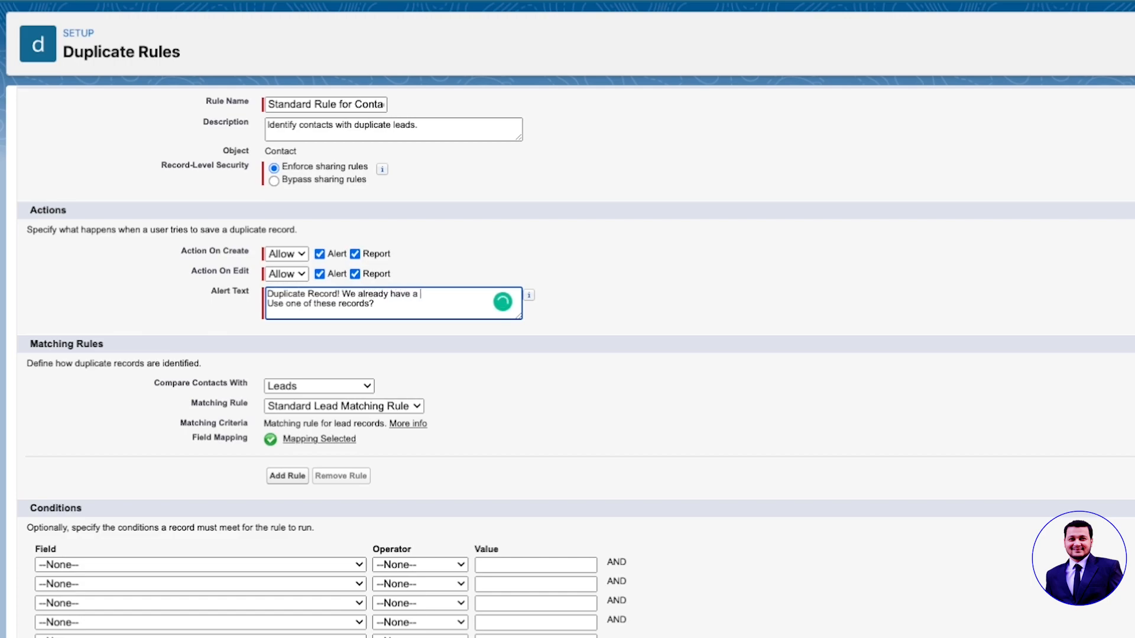
text(cord)
click(487, 427)
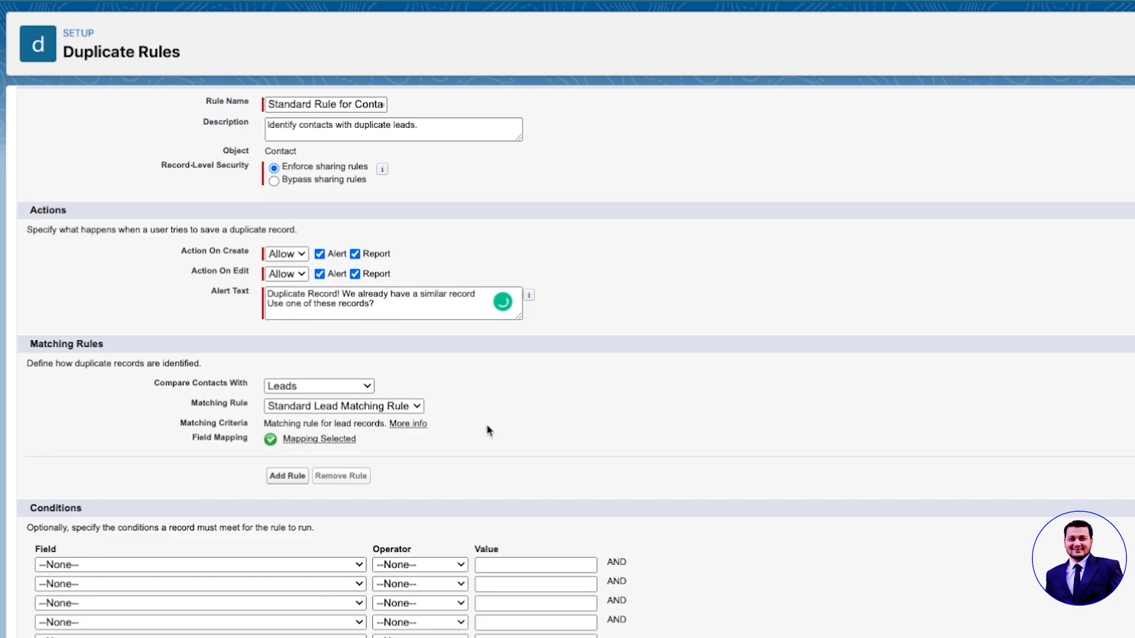
click(352, 392)
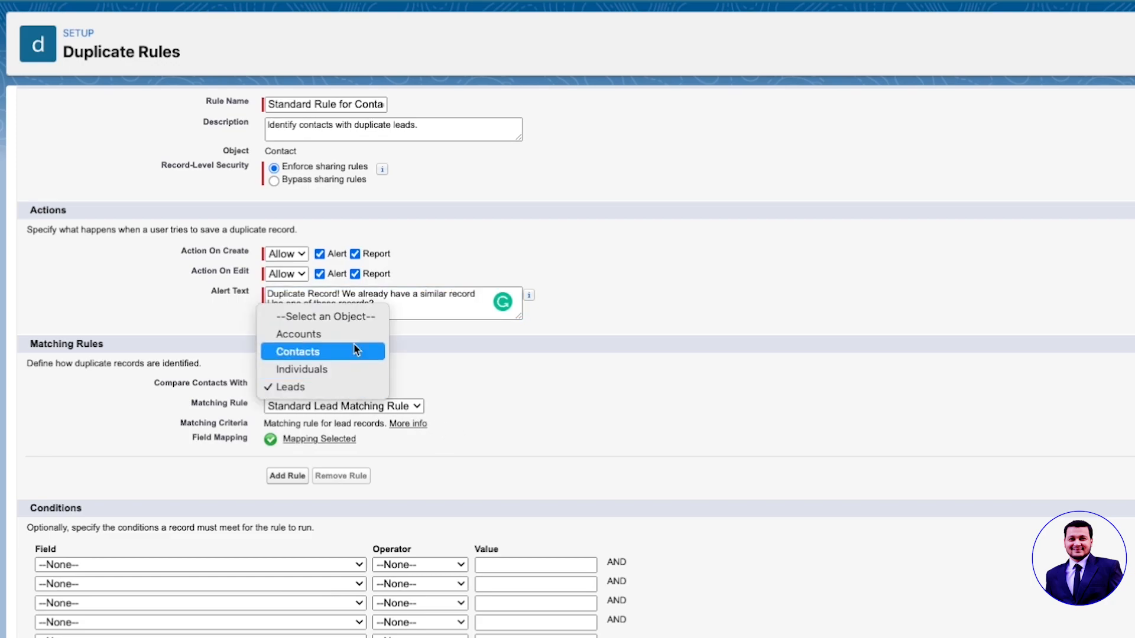
click(658, 401)
click(414, 407)
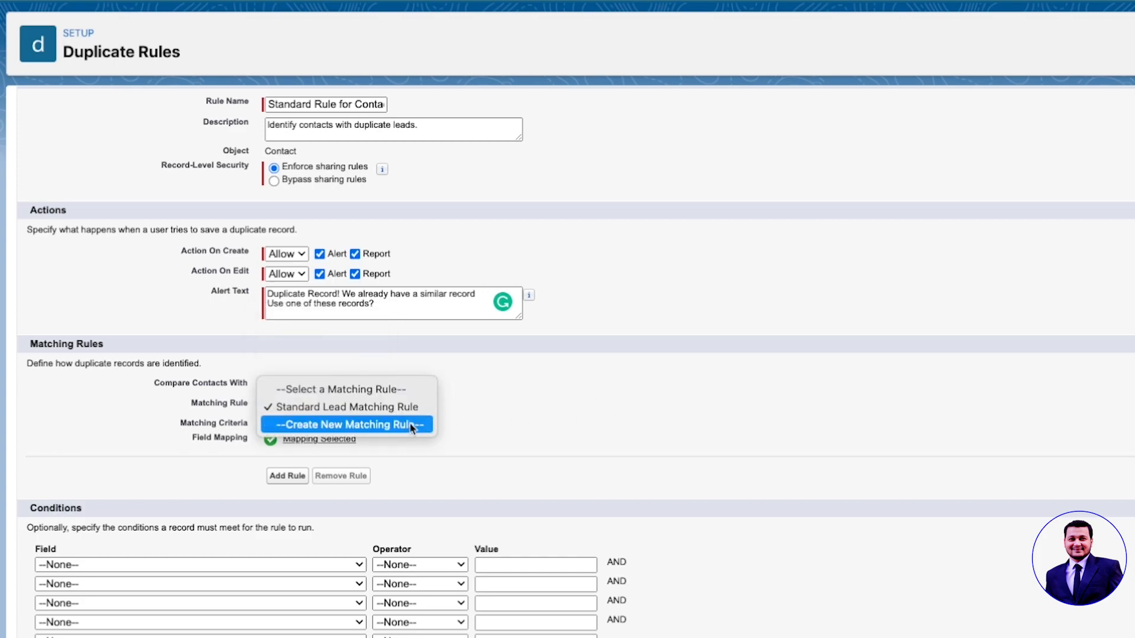
click(553, 412)
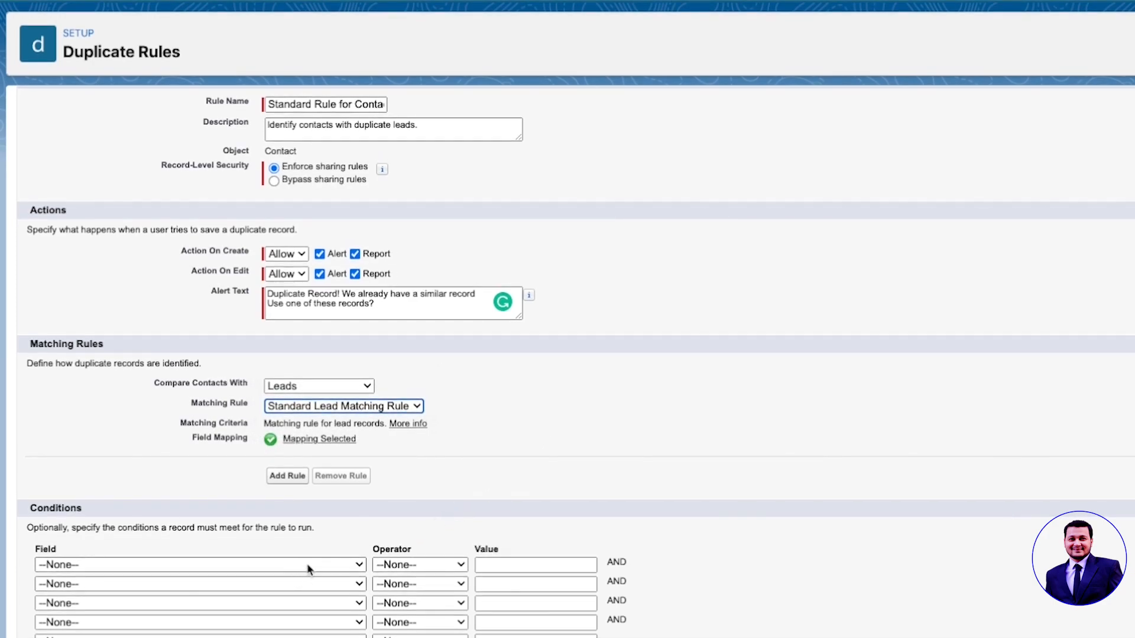
click(308, 566)
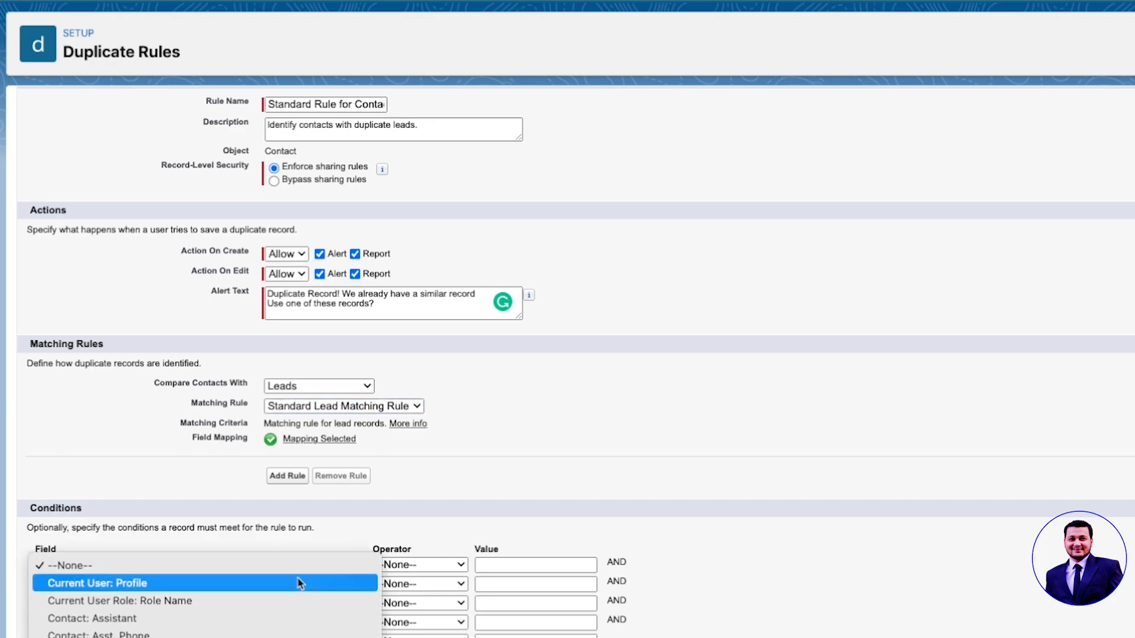
Step: Set the condition field to Current User: Profile with the operator 'not equal to'
click(209, 587)
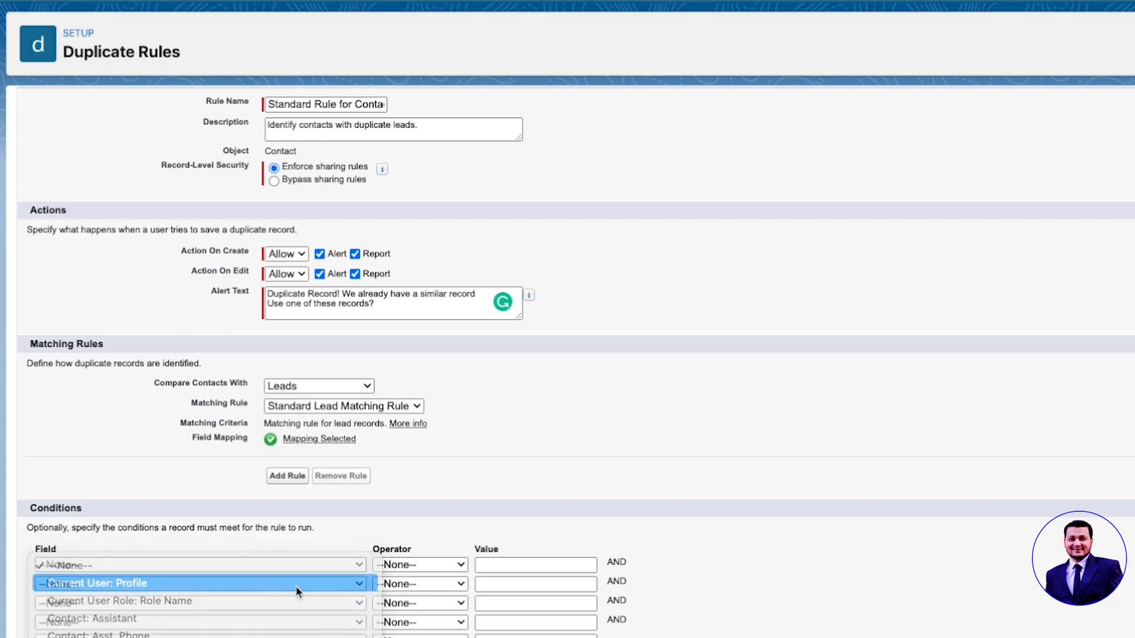
click(414, 568)
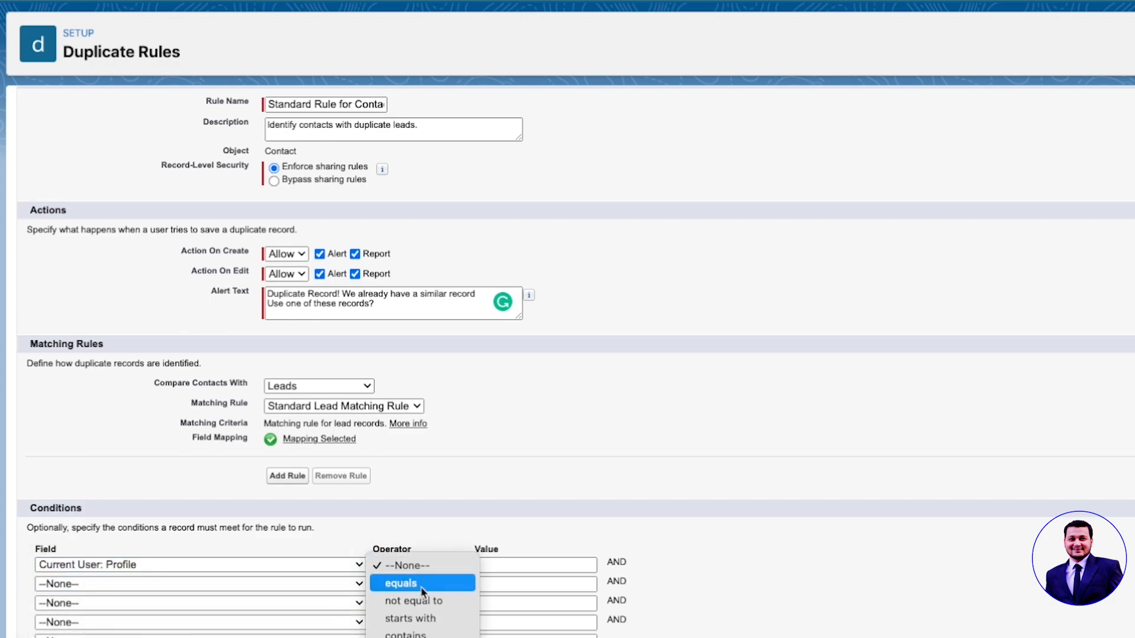
click(419, 585)
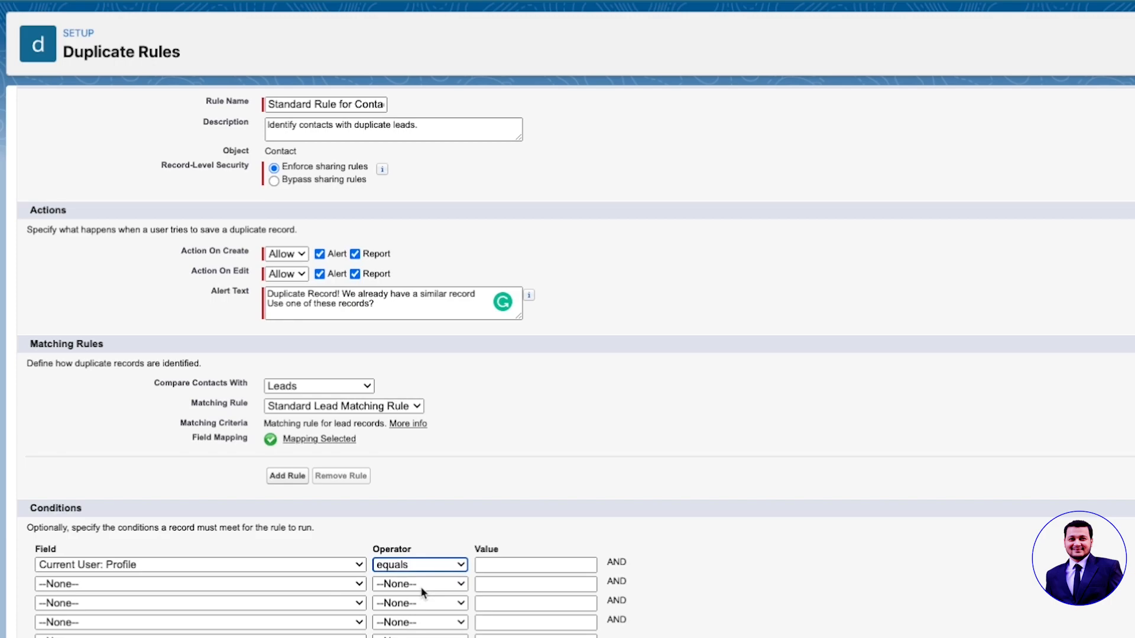
click(413, 566)
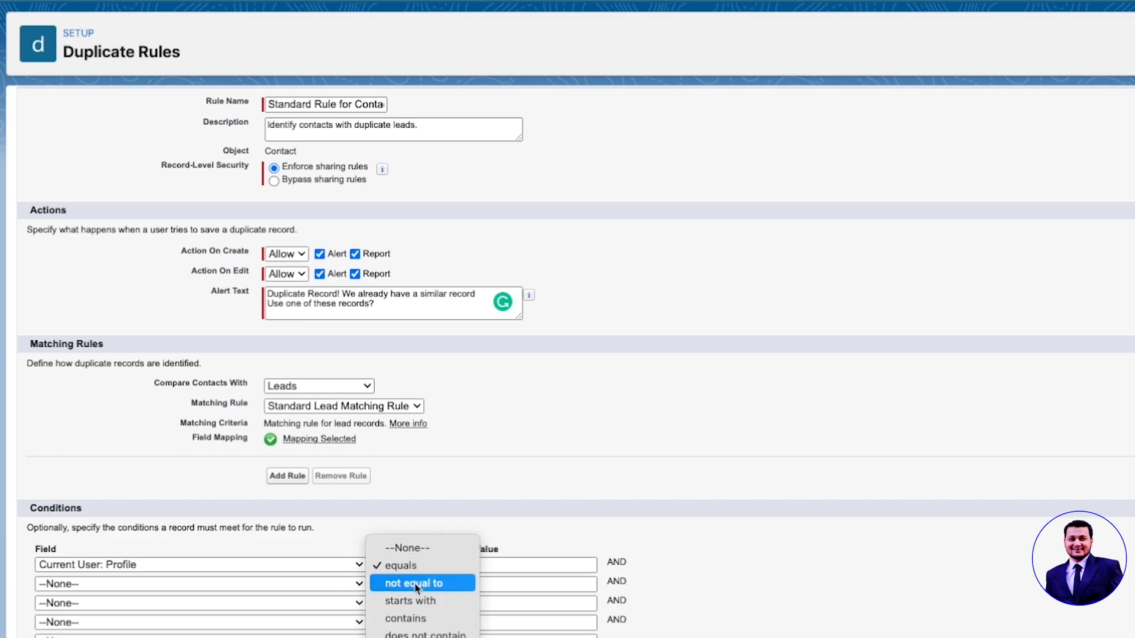
click(416, 584)
drag(117, 528, 303, 528)
click(320, 529)
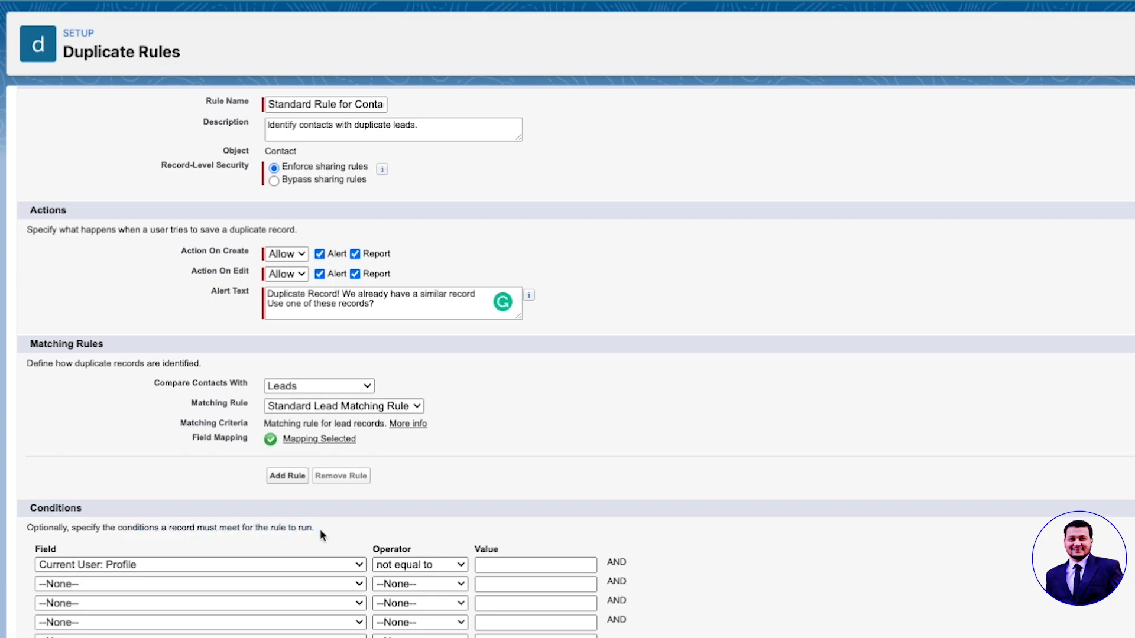
Step: Enter System Admin as the condition's comparison value
click(520, 566)
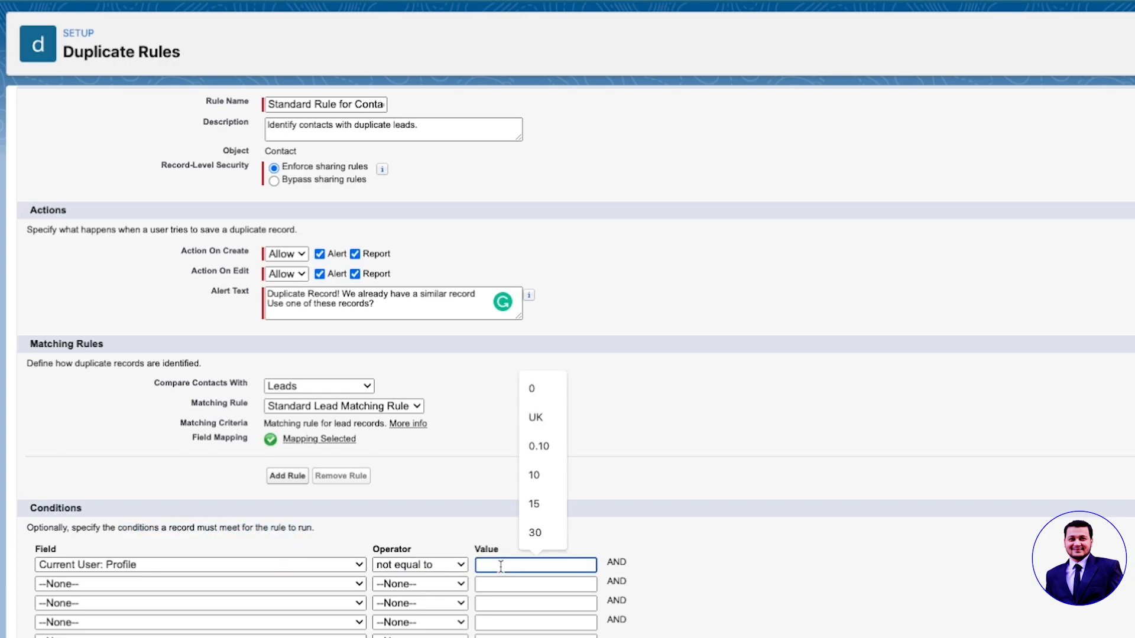
click(294, 565)
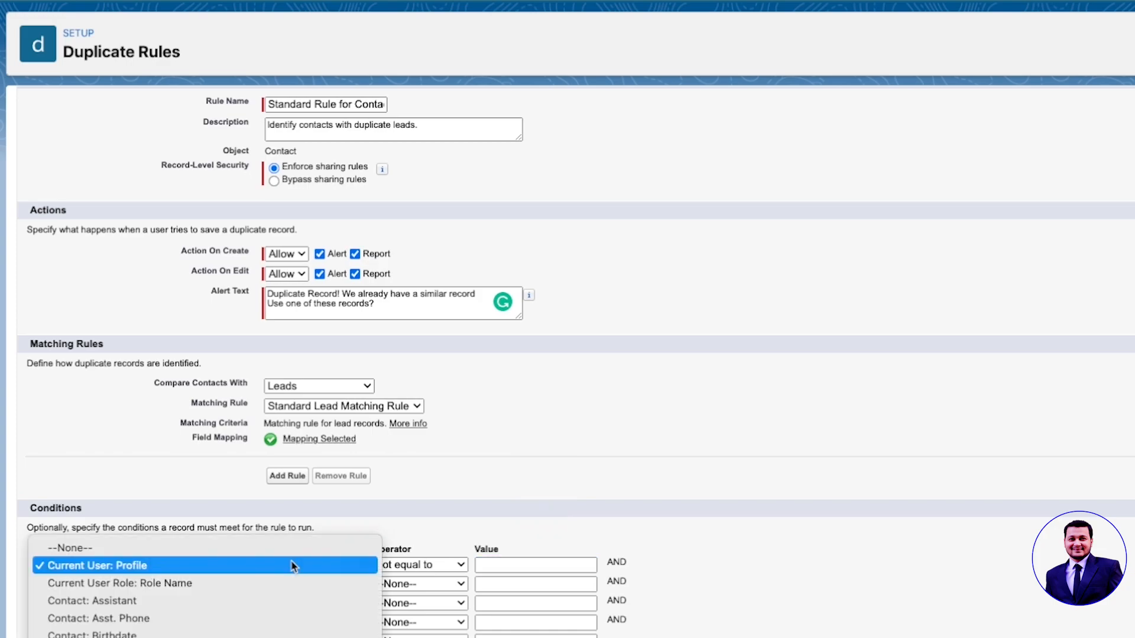
click(524, 566)
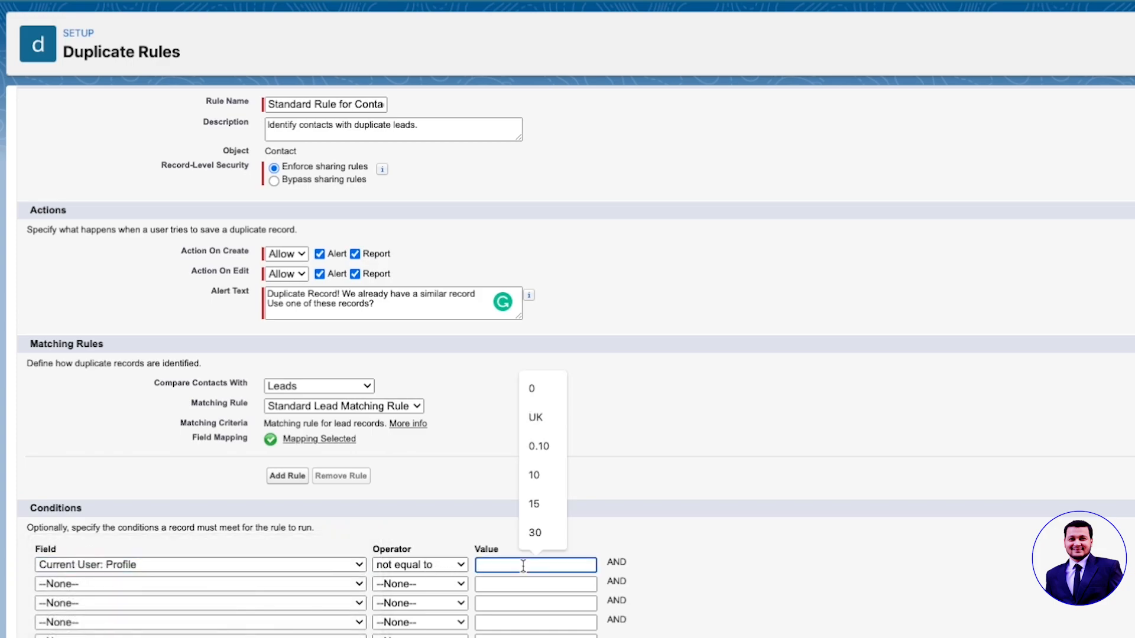
text(s)
text(yse)
text(tem Admin)
click(716, 598)
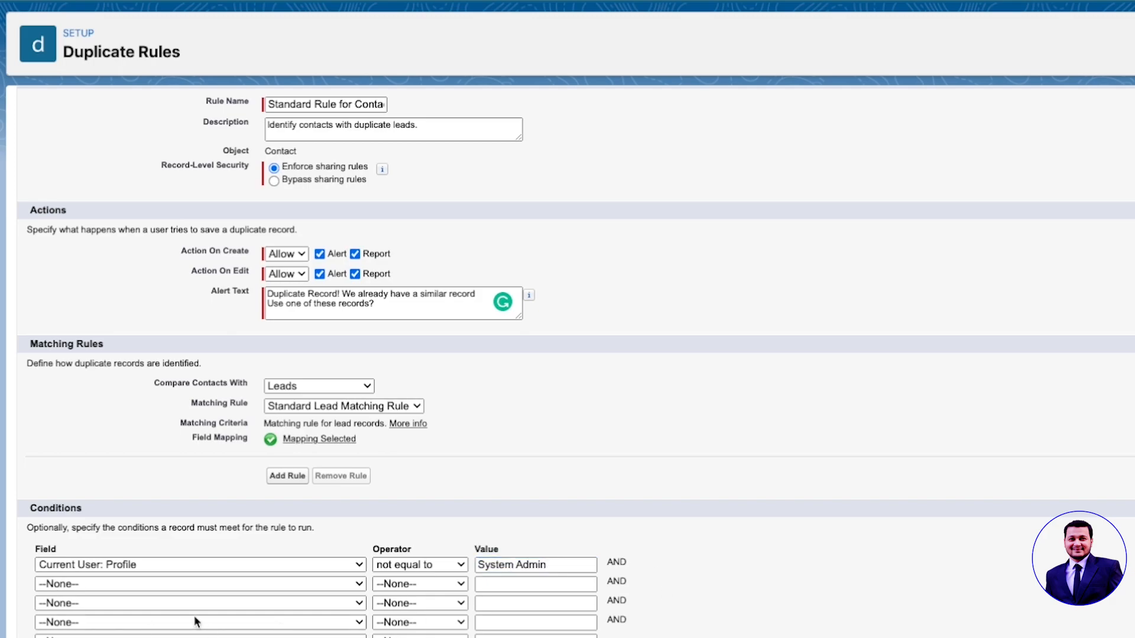
click(278, 573)
Step: Remove the System Admin profile condition, save the contact duplicate rule, and activate it
click(272, 541)
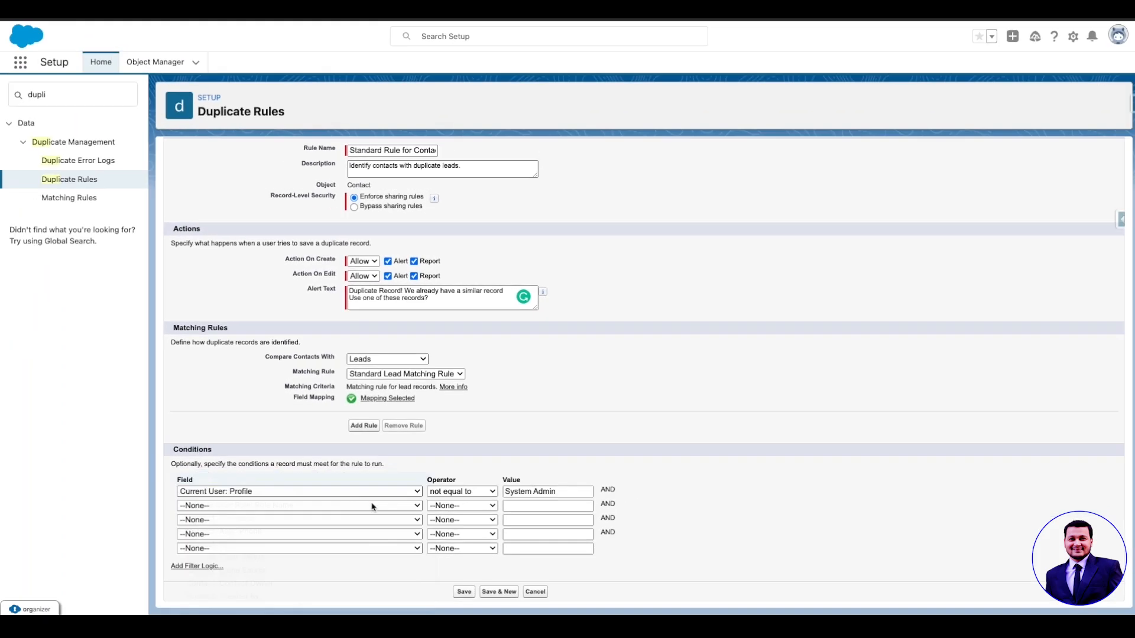
click(449, 570)
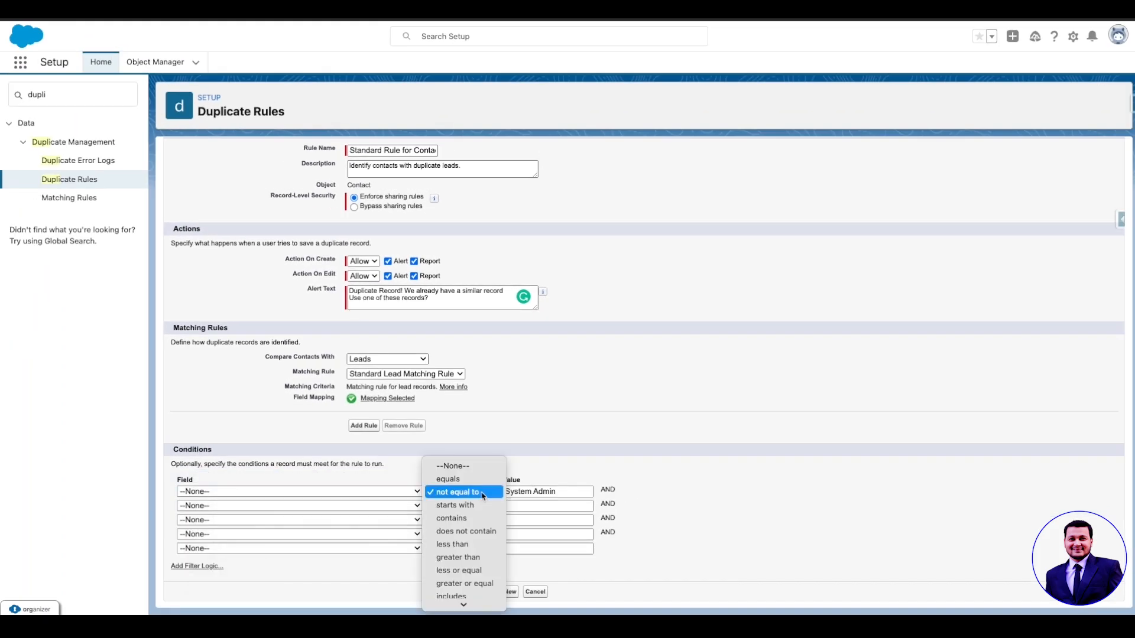
click(491, 468)
key(Tab)
key(BackSpace)
click(465, 593)
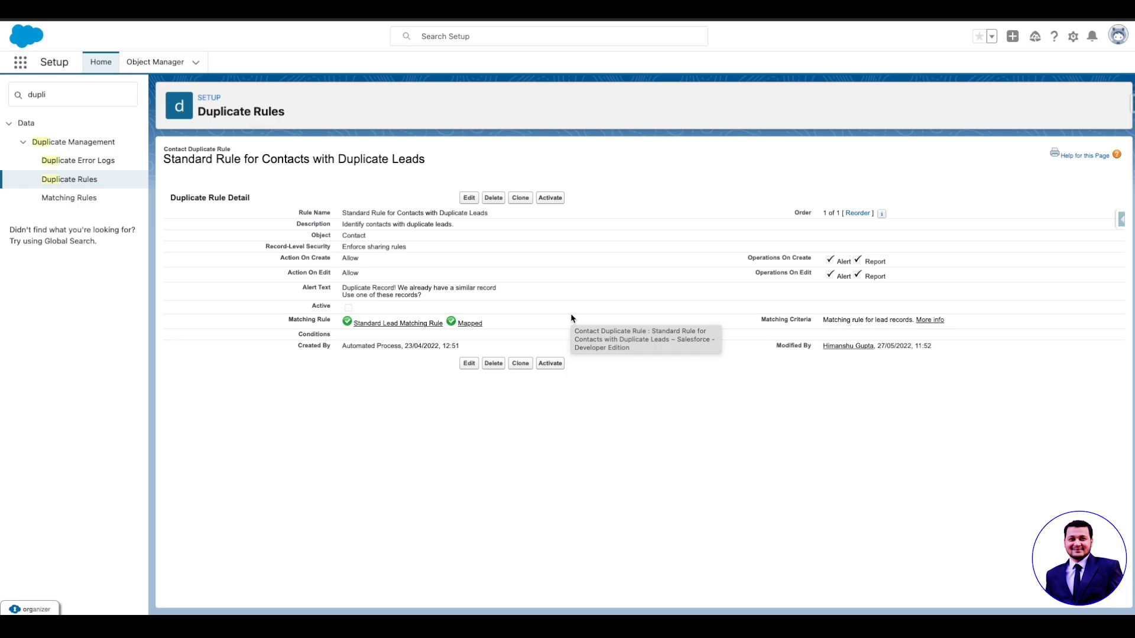
click(549, 197)
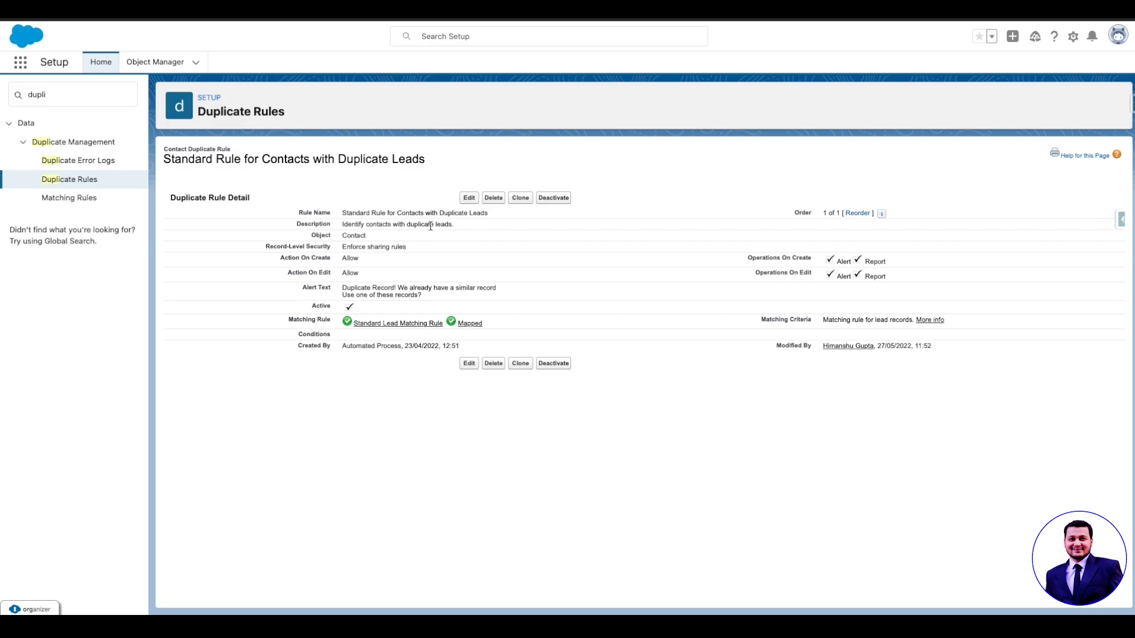
Step: Switch to the Sales app and view the Leads list
click(20, 62)
click(76, 250)
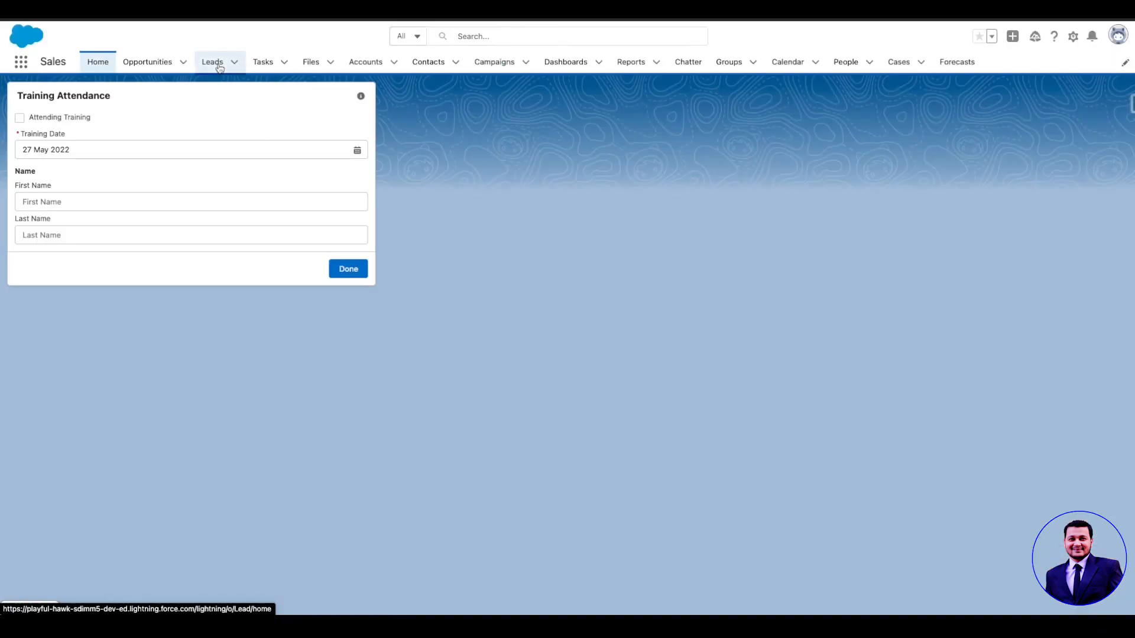
click(219, 67)
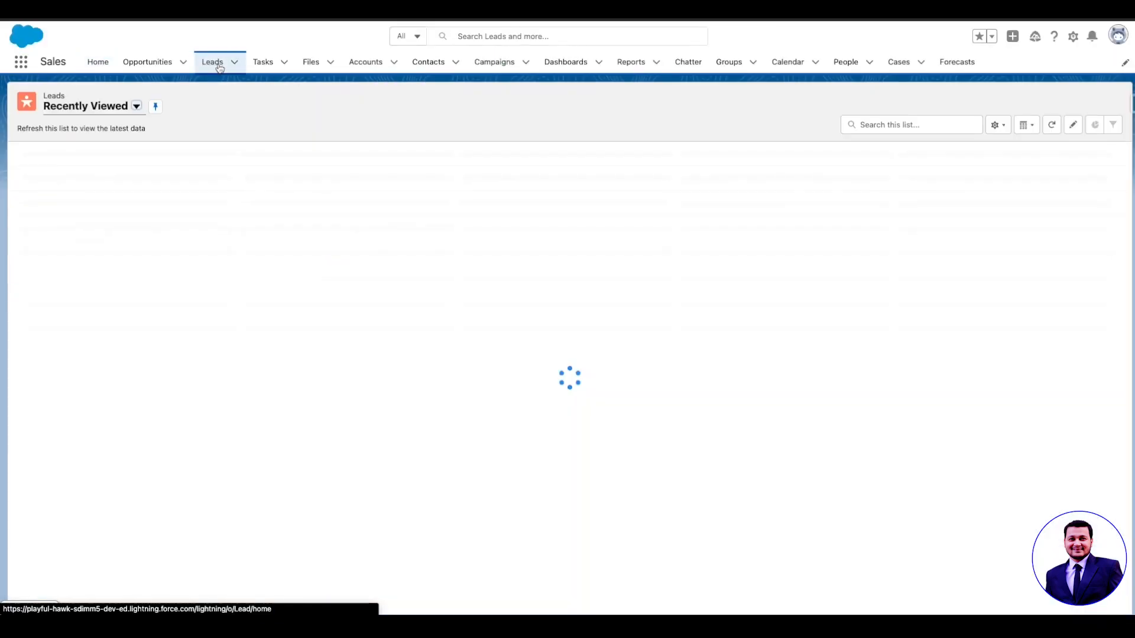
Step: Copy the existing lead's e-mail address, then start a new contact from Contacts
click(811, 102)
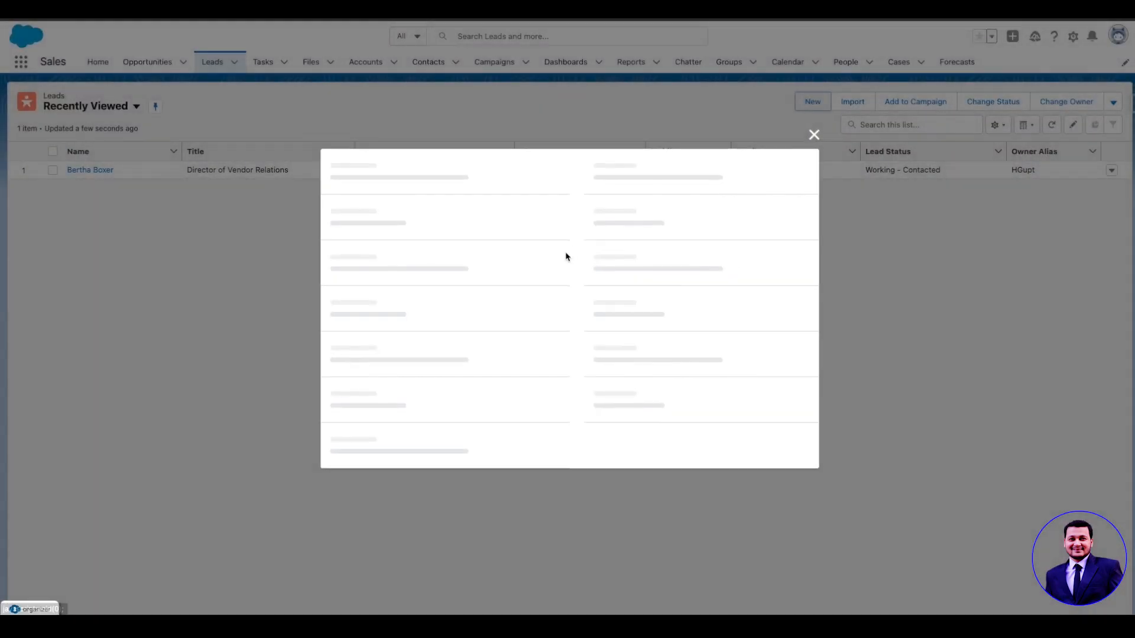
click(501, 549)
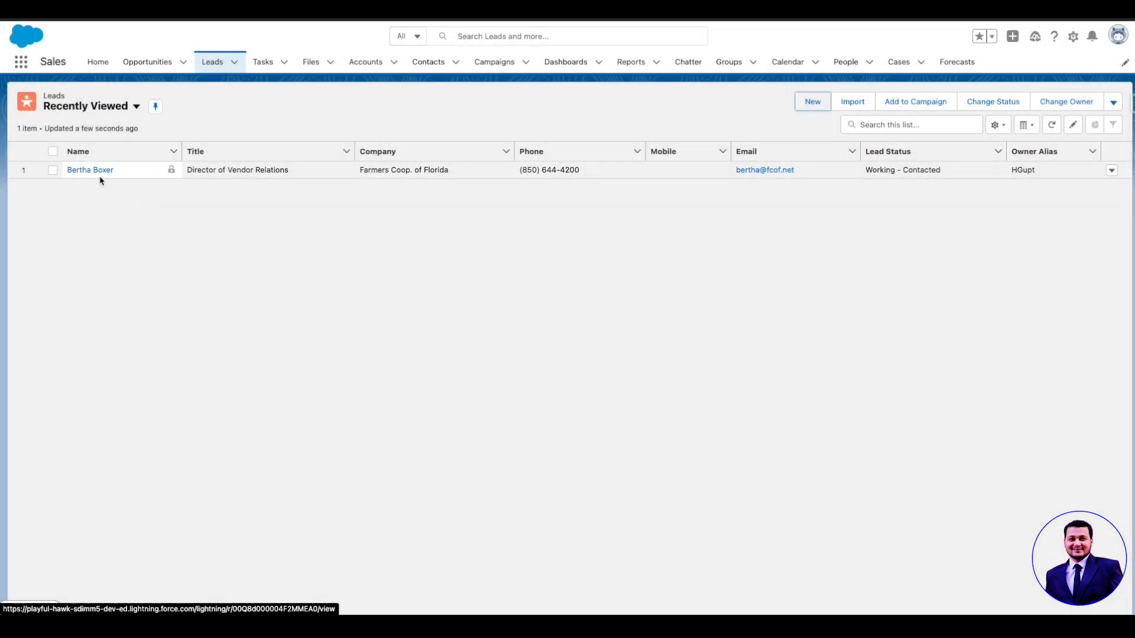
drag(798, 170, 732, 173)
key(ctrl+c)
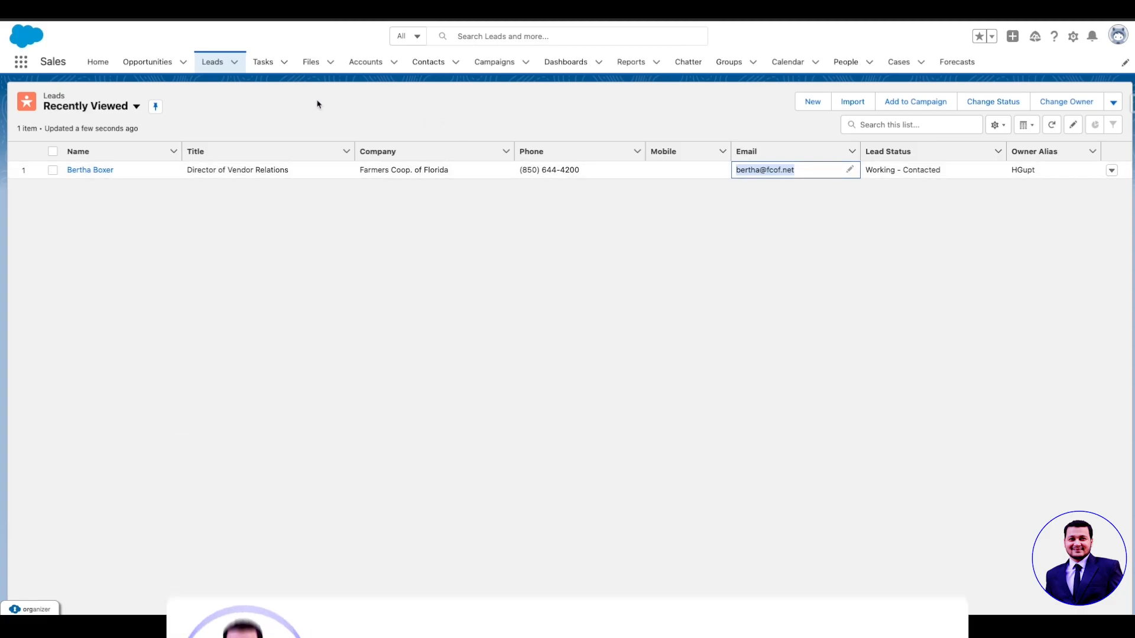
click(430, 64)
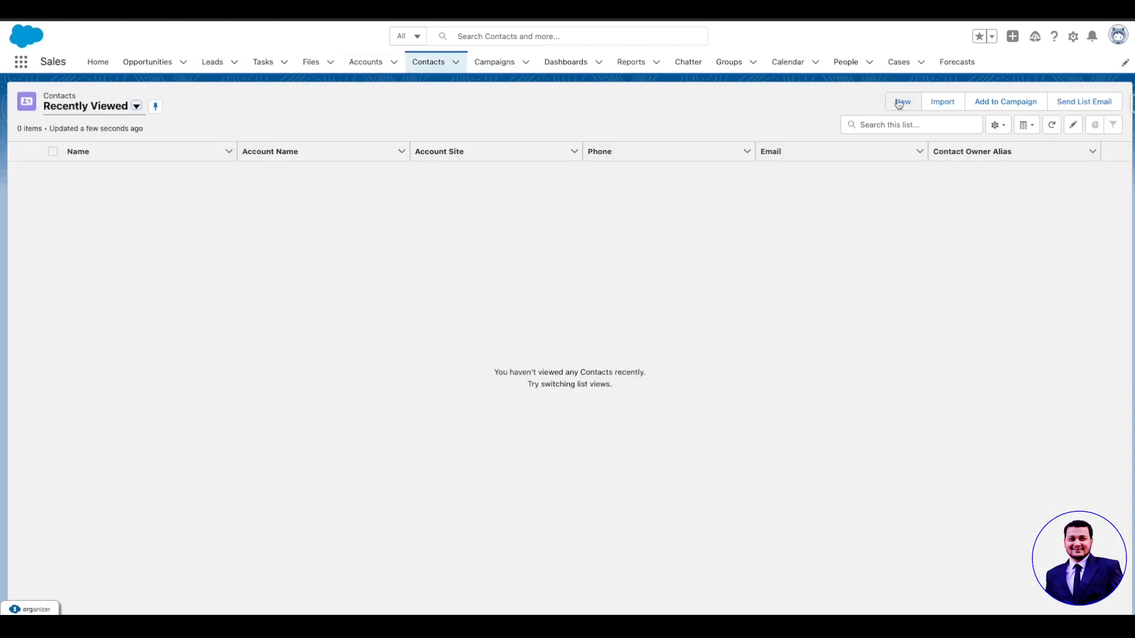
click(903, 101)
Step: Enter a contact with salutation Mr. and the lead's name and e-mail, then save to trigger the warning
click(404, 182)
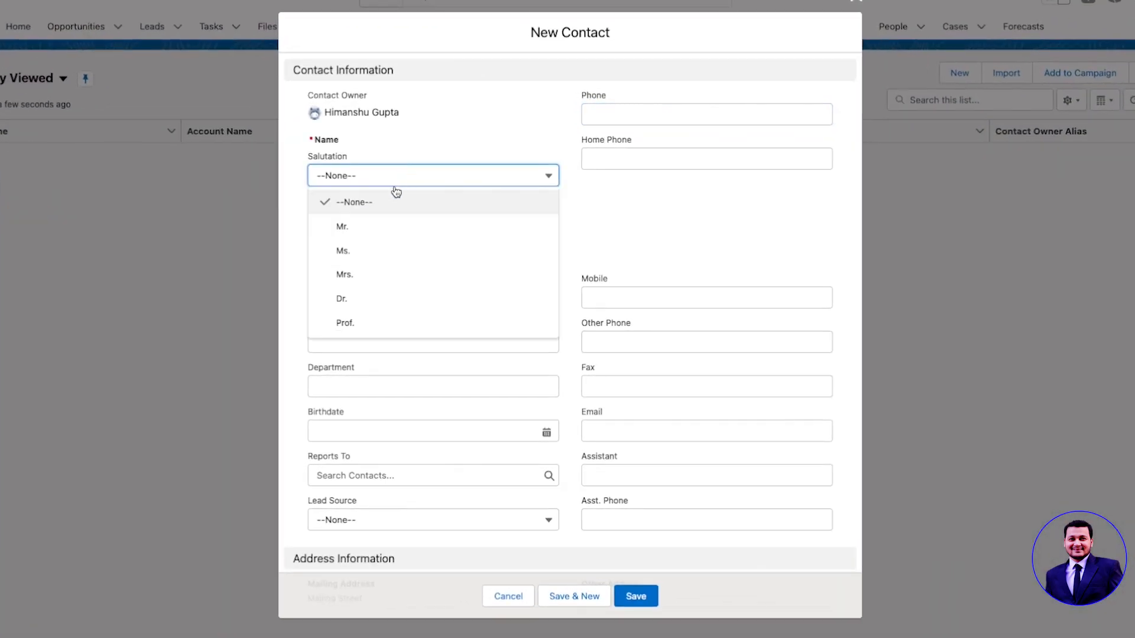
click(395, 230)
click(358, 216)
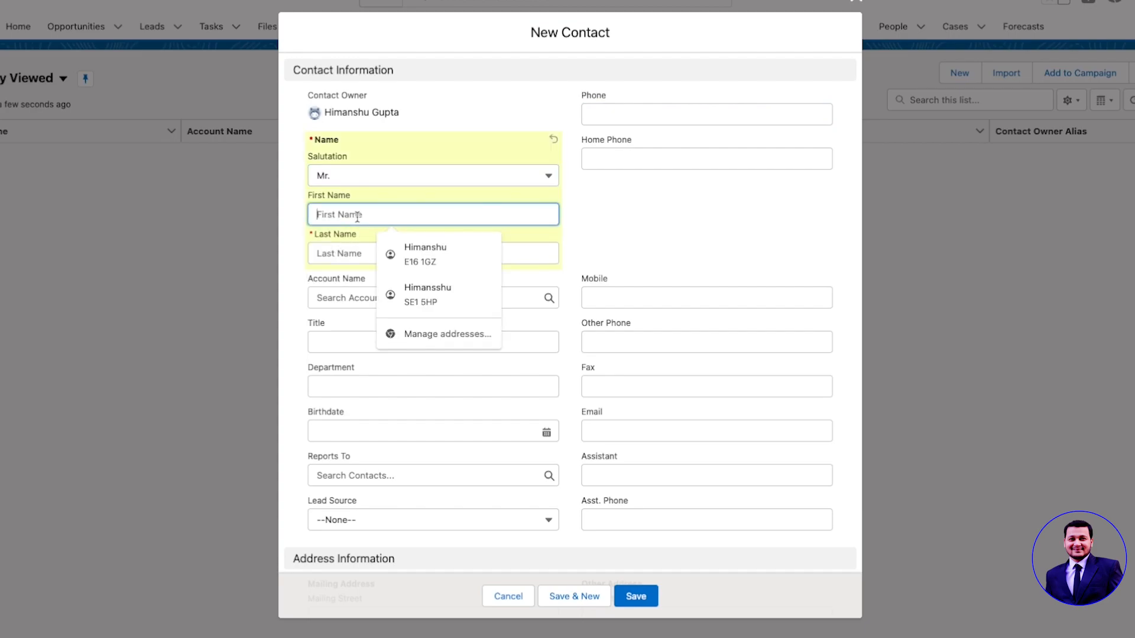
text(Bertha)
key(Tab)
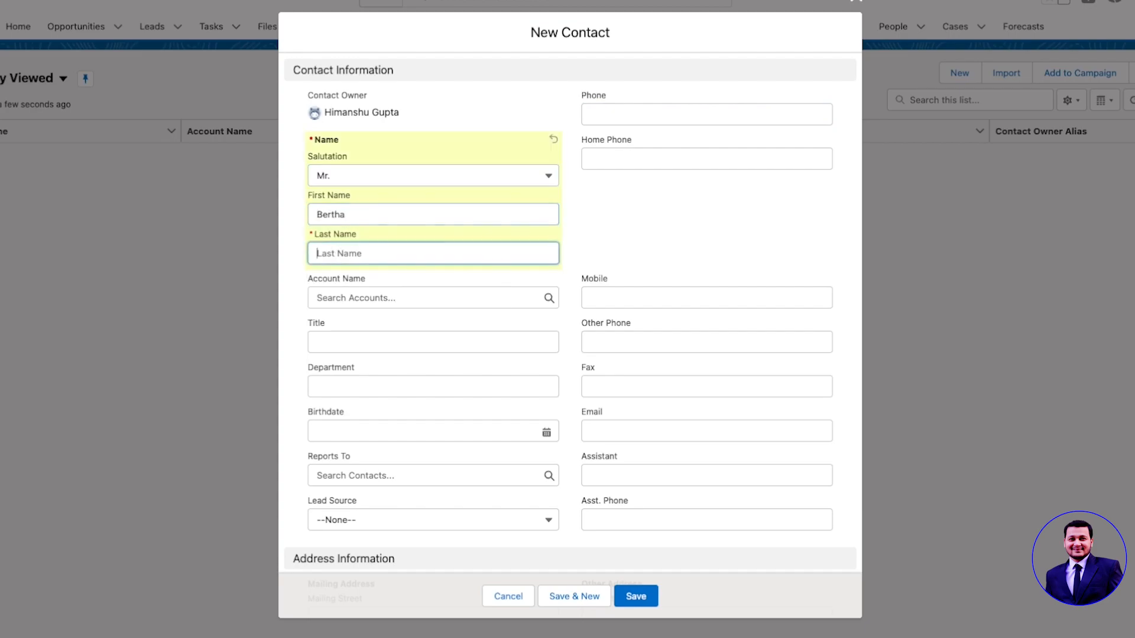
text(Bo)
scroll(570, 355, down, 3)
click(626, 278)
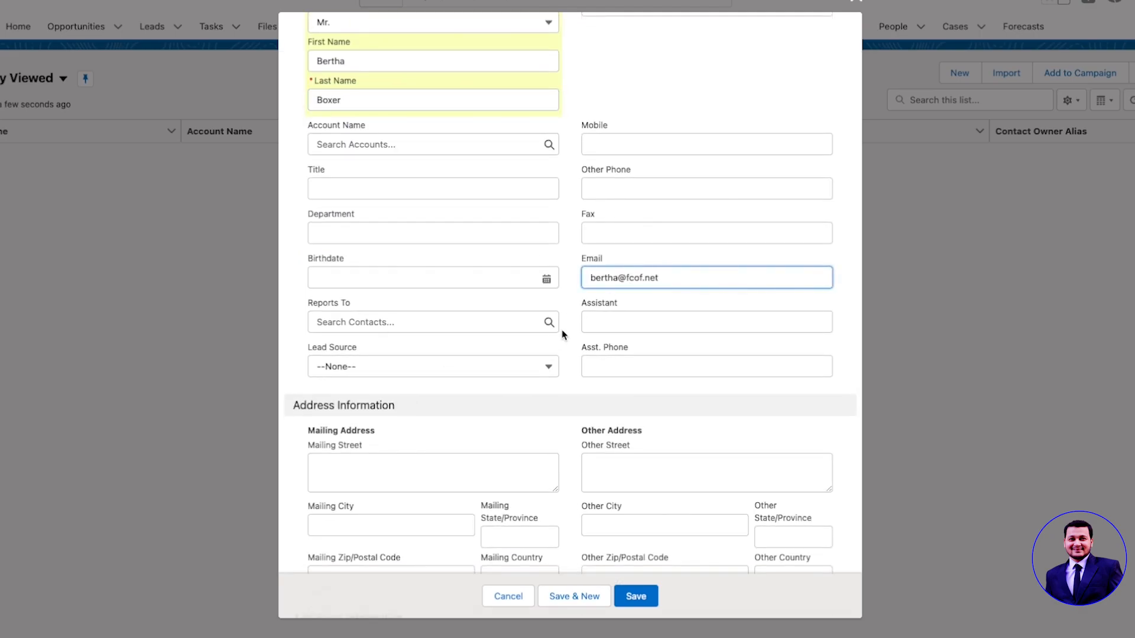
click(636, 597)
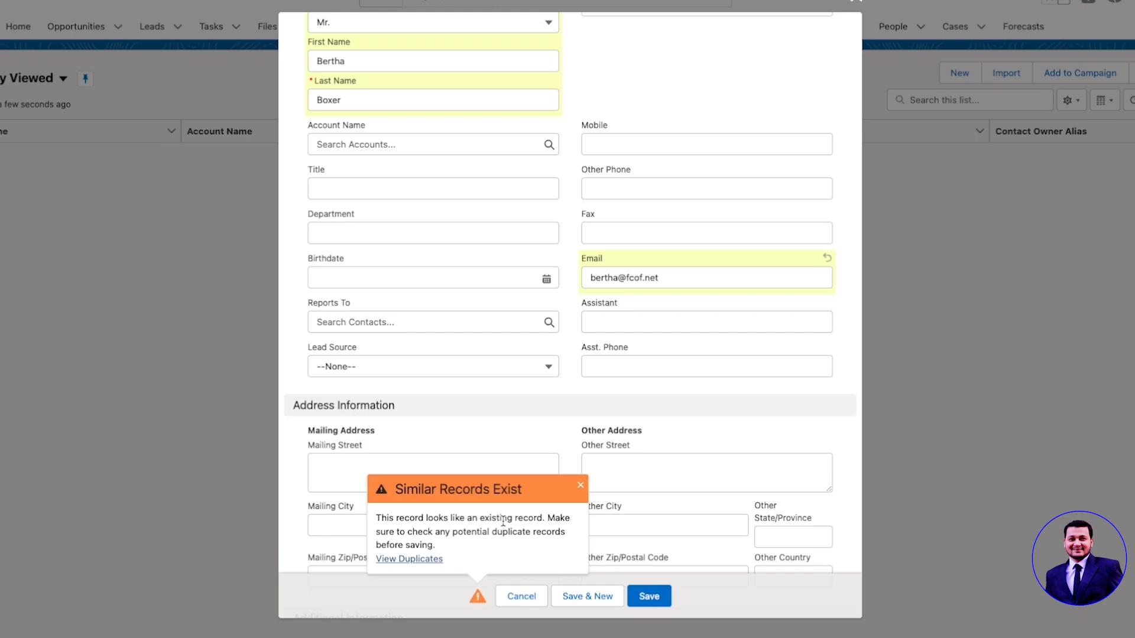
drag(375, 518, 568, 550)
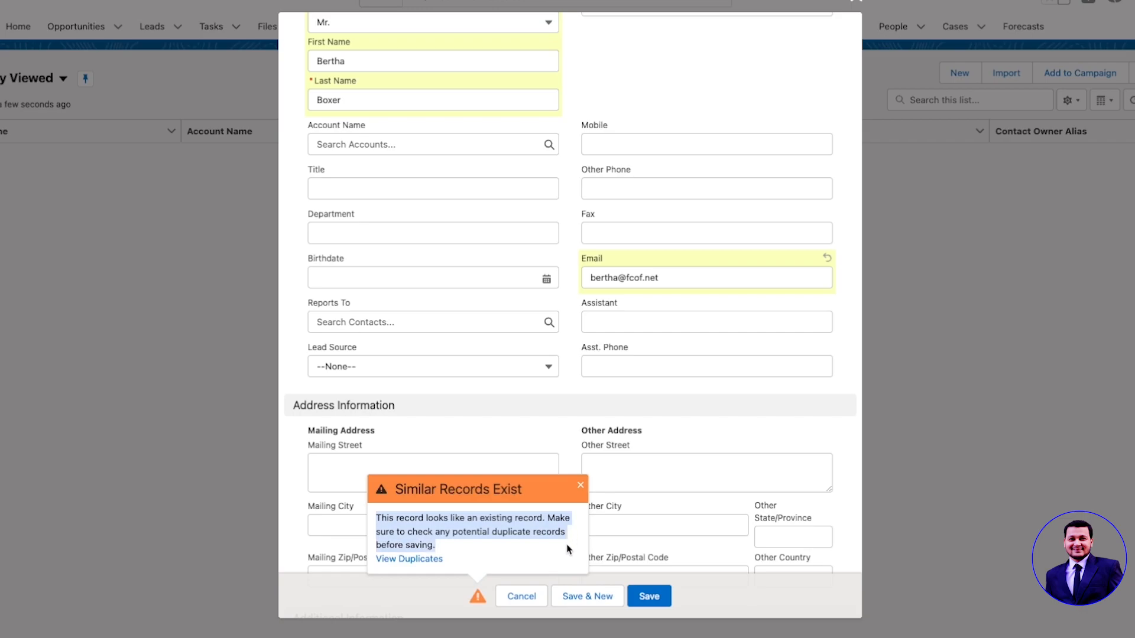
Step: Inspect the matching lead under View Duplicates, then close the Similar Records Exist warning
click(414, 559)
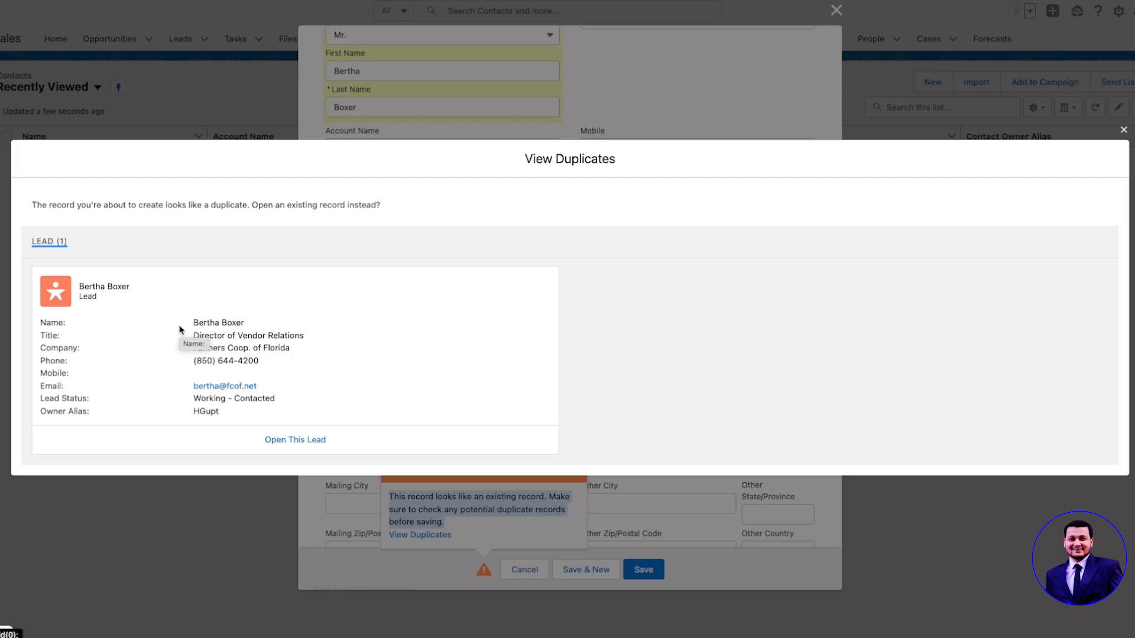
click(1124, 129)
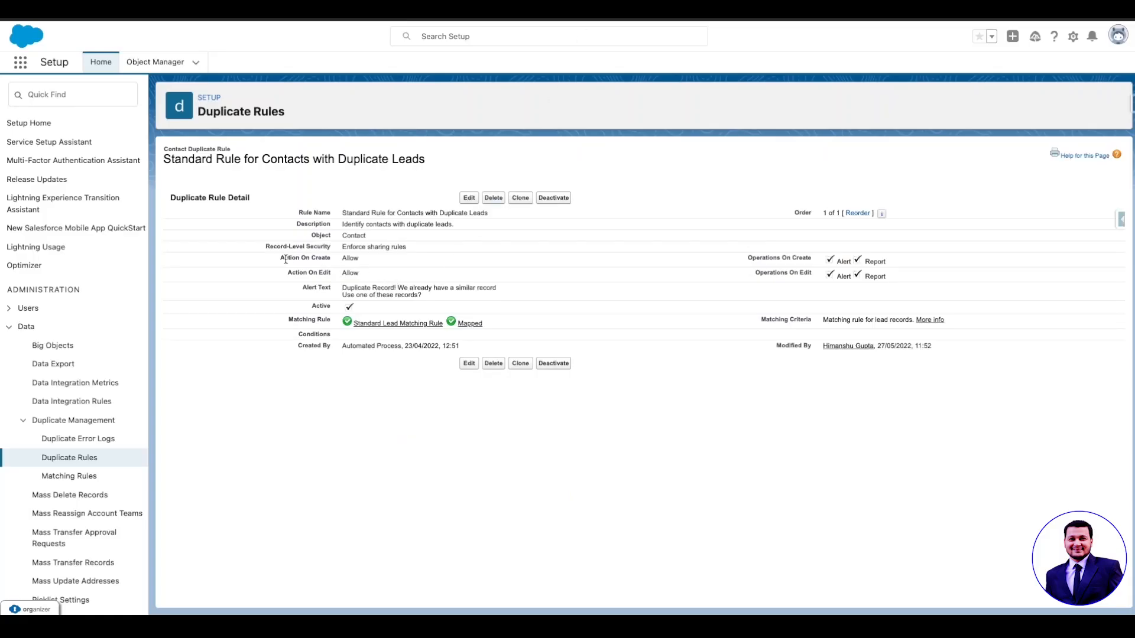
drag(283, 258, 373, 276)
click(373, 276)
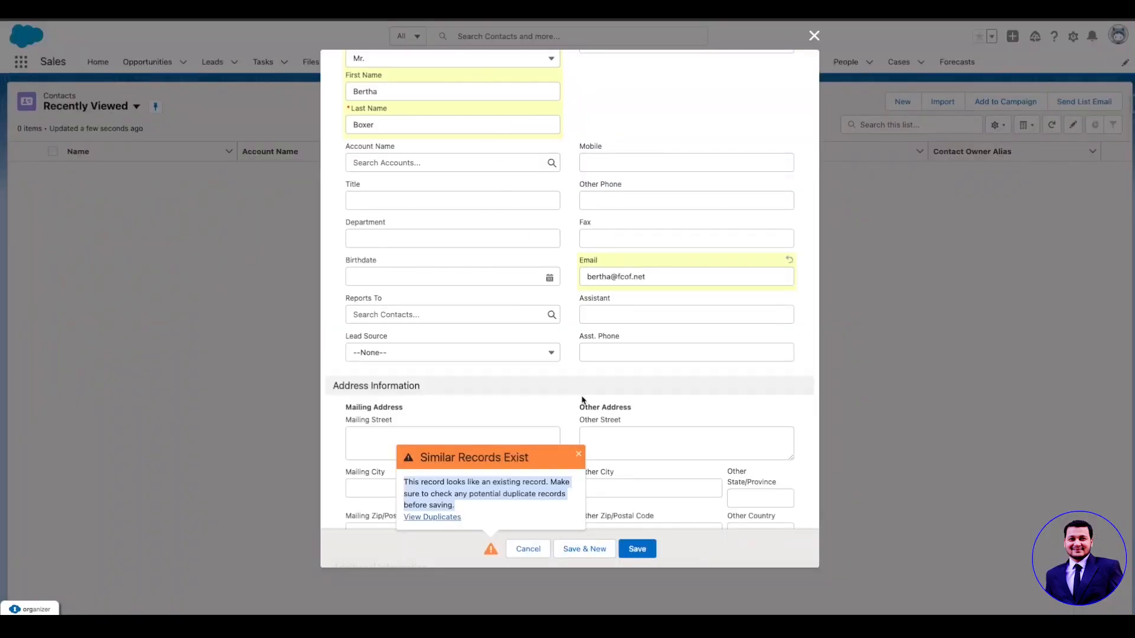
click(641, 552)
Step: Save the contact anyway and review its 1 potential duplicate record
click(638, 550)
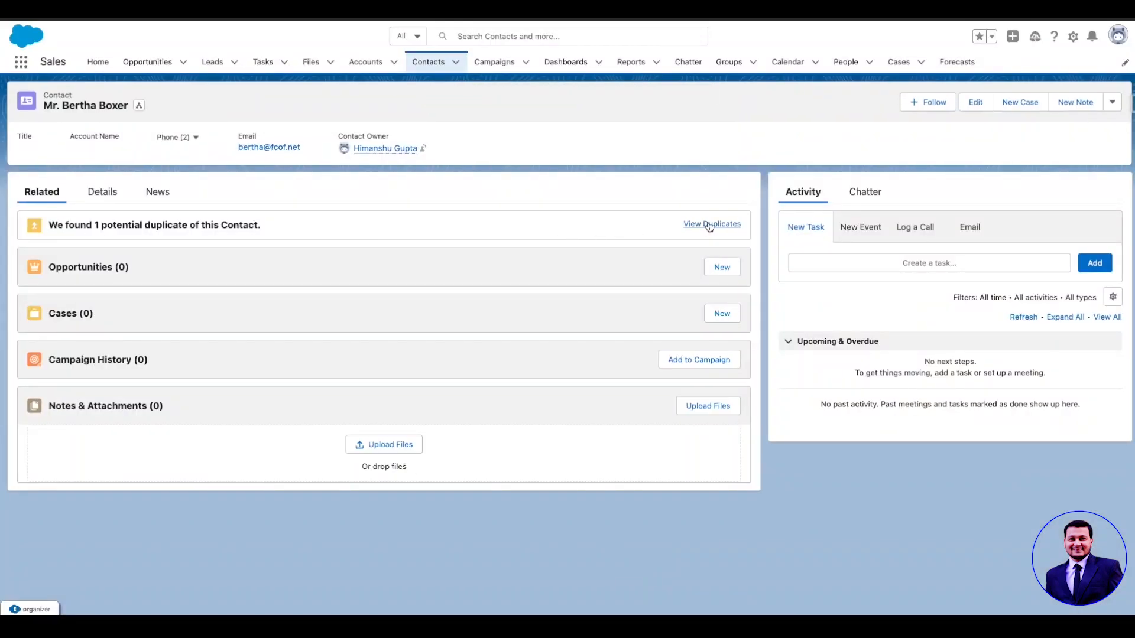
drag(51, 226, 266, 230)
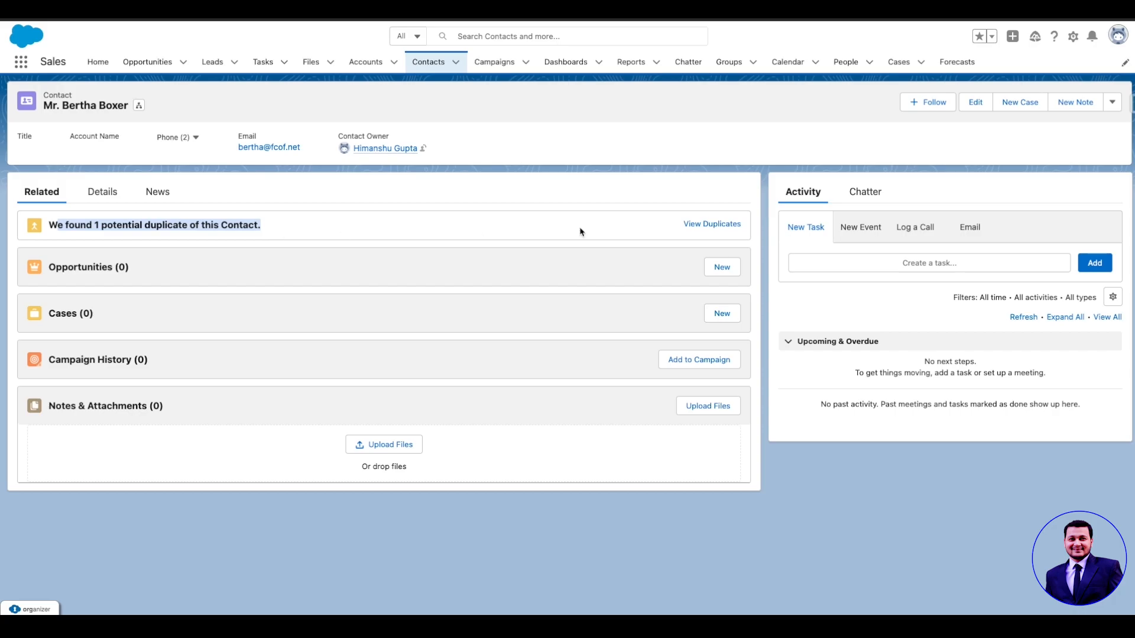
click(730, 224)
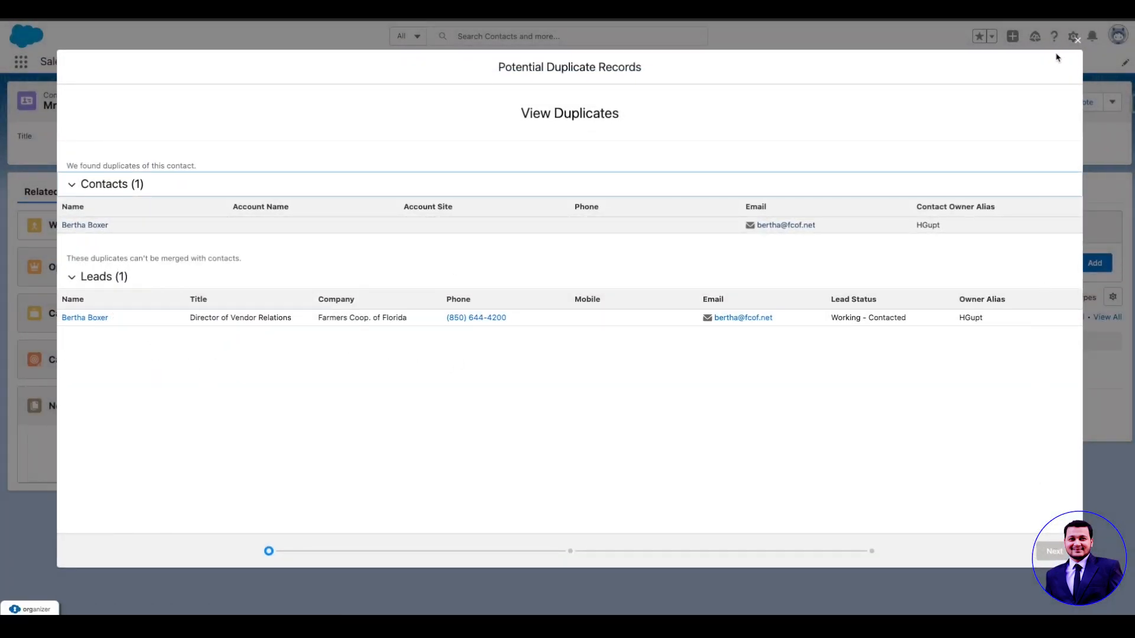
click(1077, 40)
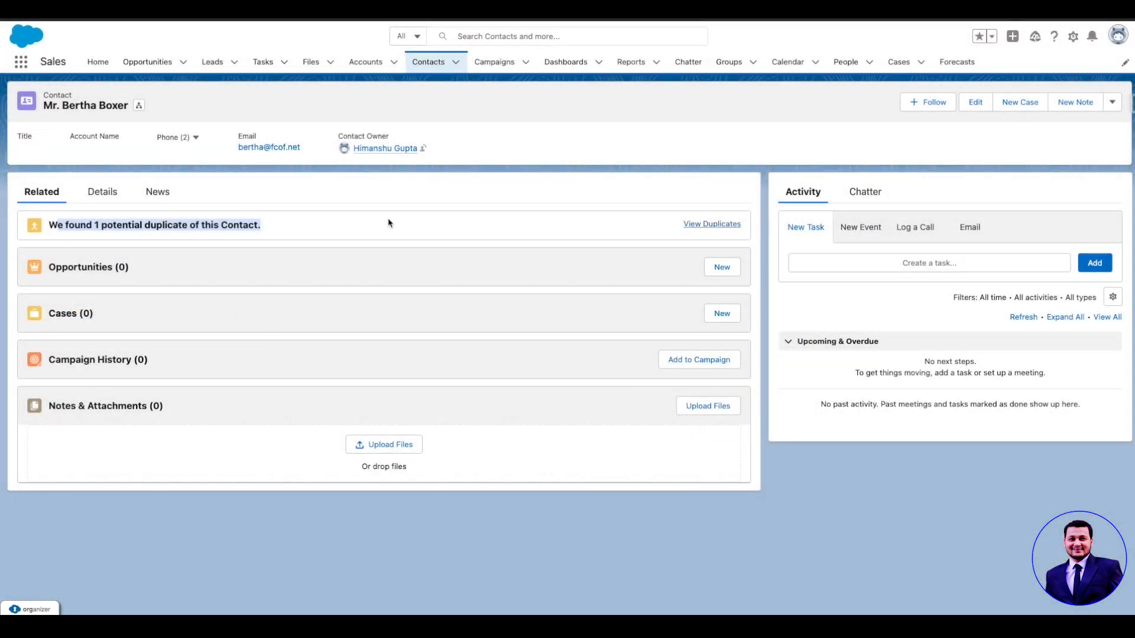
click(458, 202)
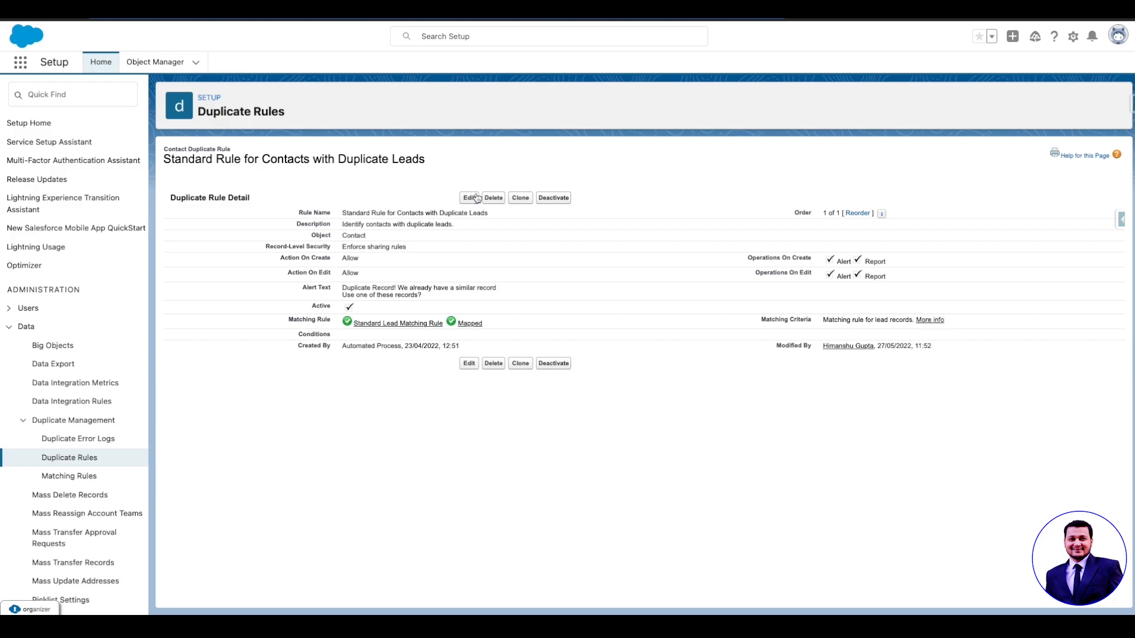
Step: Set the contact duplicate rule's Action On Create to Block and save it
click(476, 198)
click(363, 333)
click(361, 348)
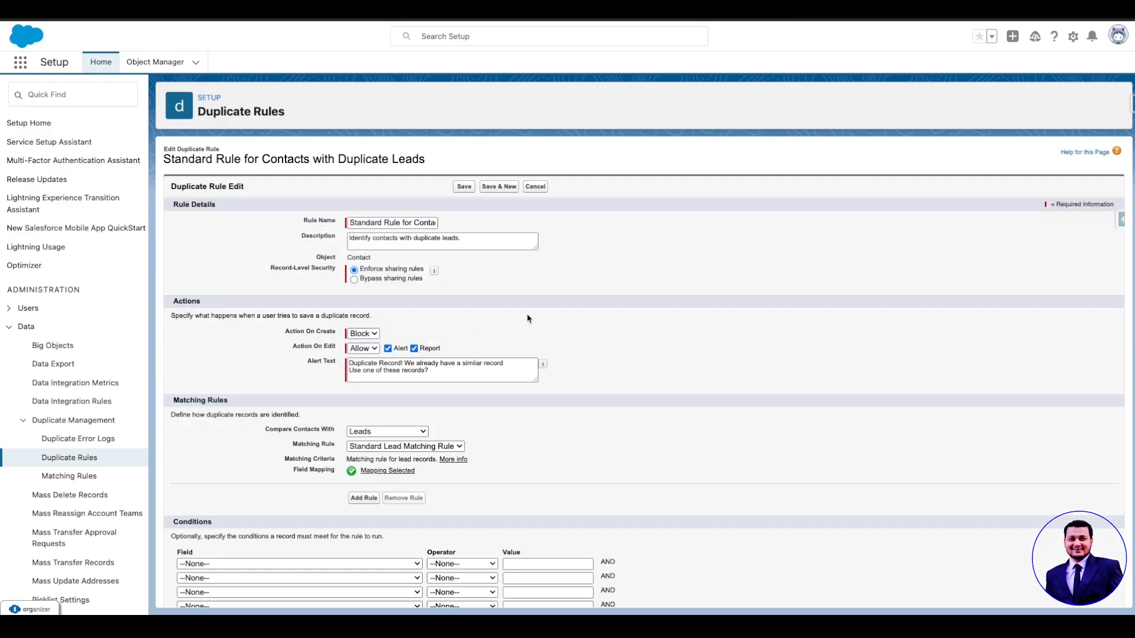
click(464, 186)
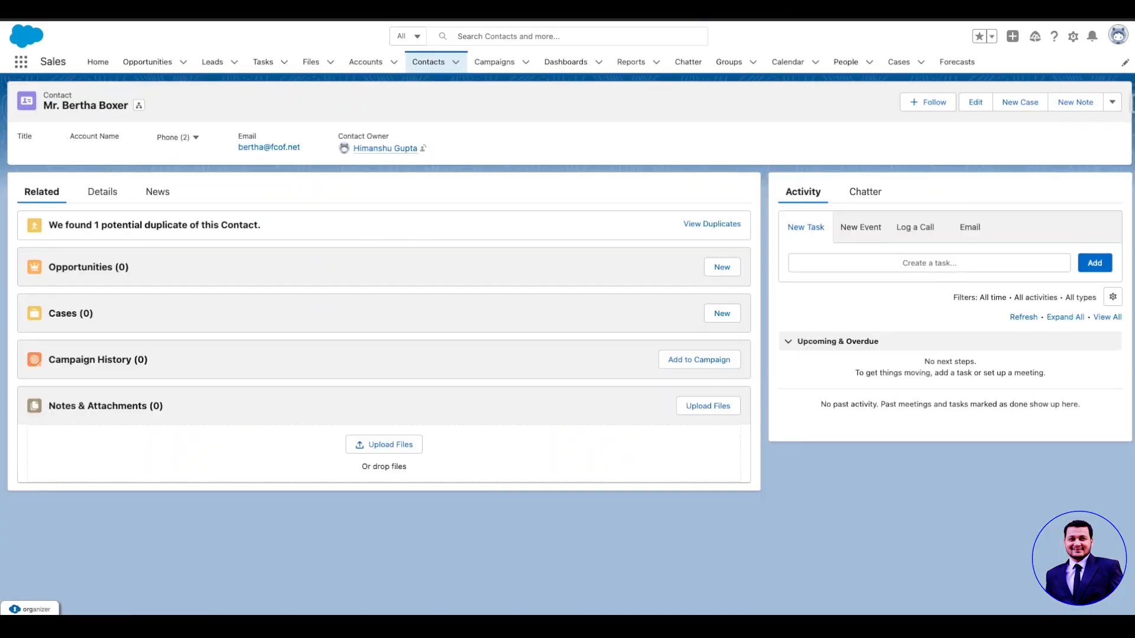
click(455, 61)
Step: Fill a new contact with the existing contact's first name, last name and pasted e-mail
click(423, 81)
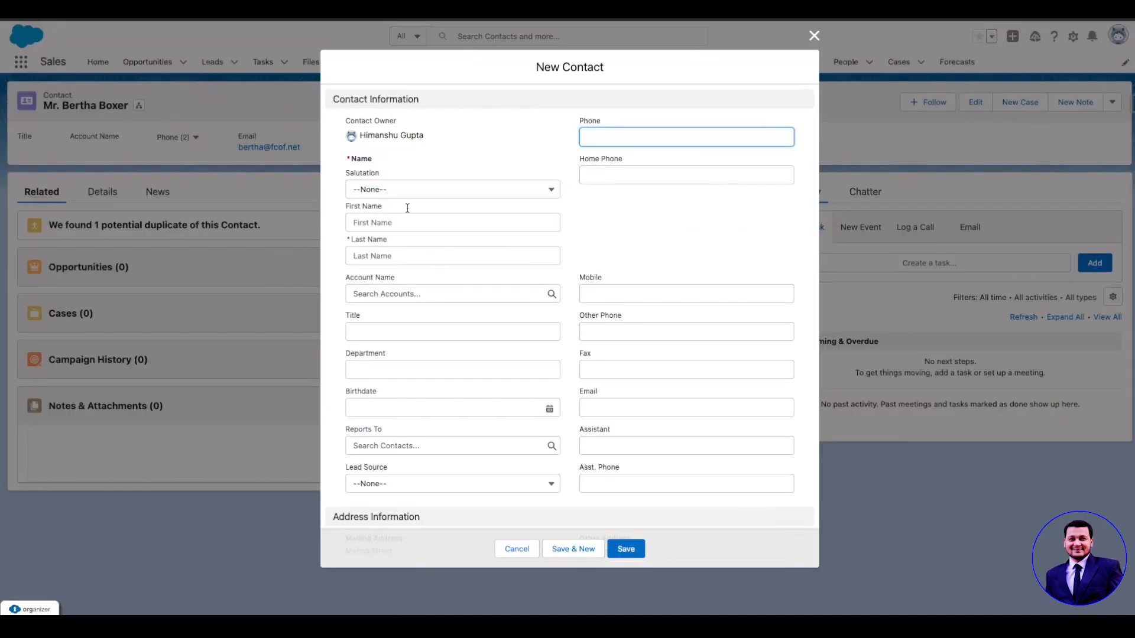
click(410, 219)
click(609, 405)
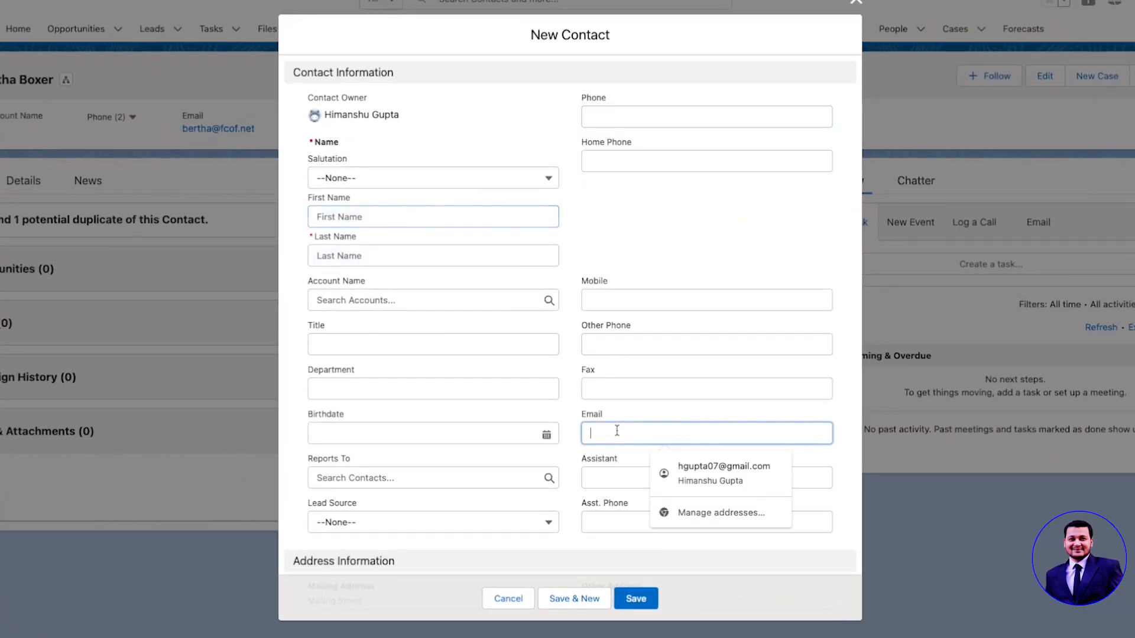
key(ctrl+v)
click(364, 226)
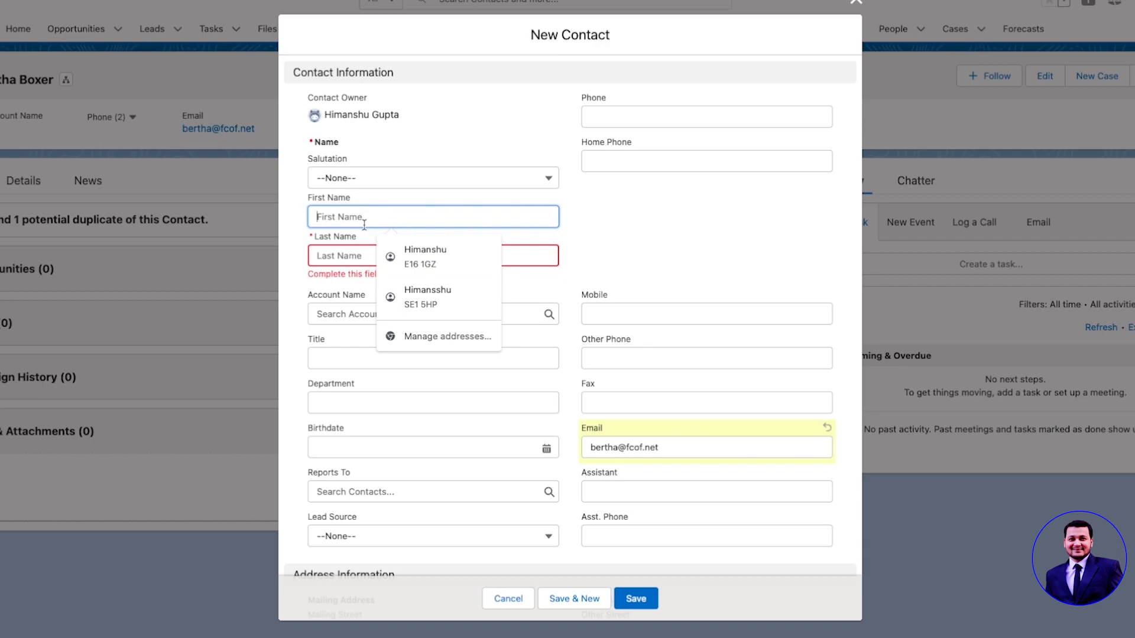
text(Berth)
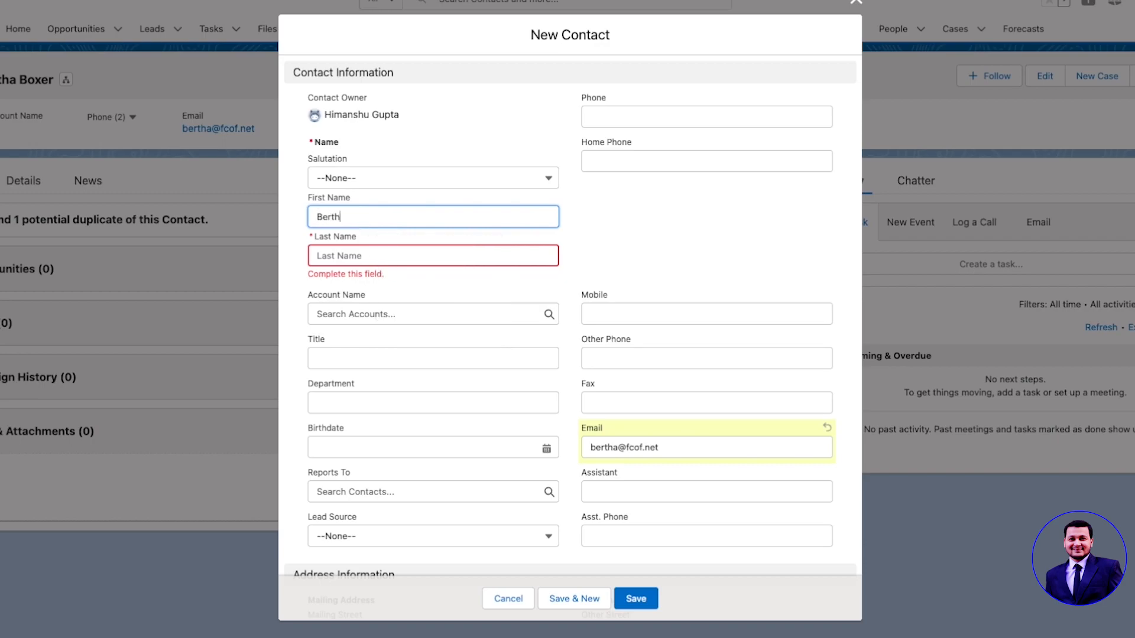
text(a)
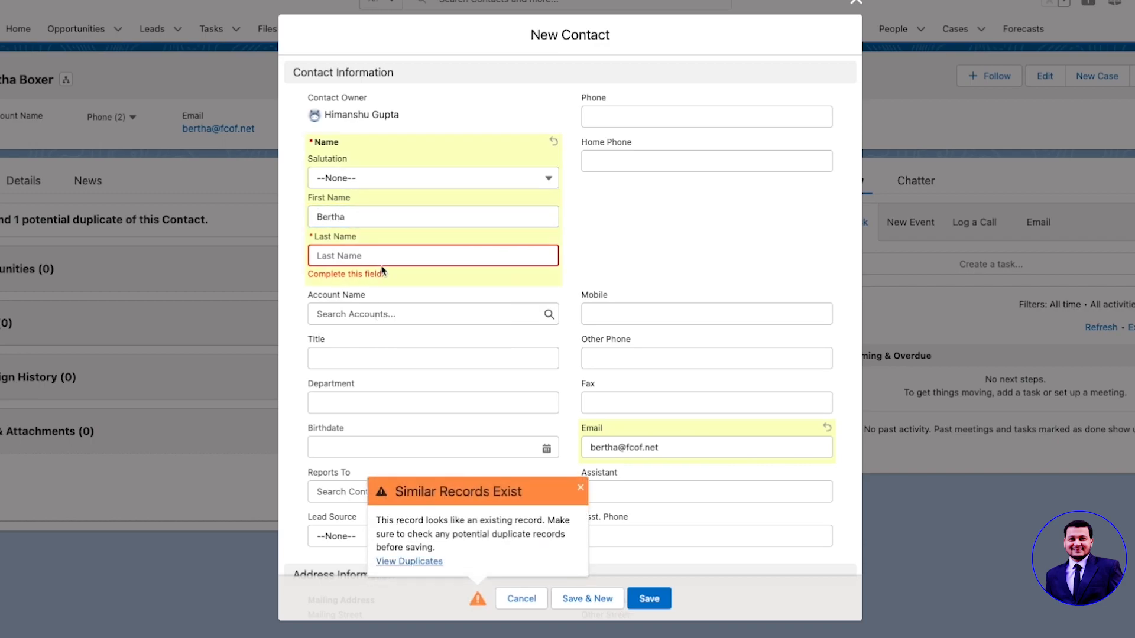
click(382, 258)
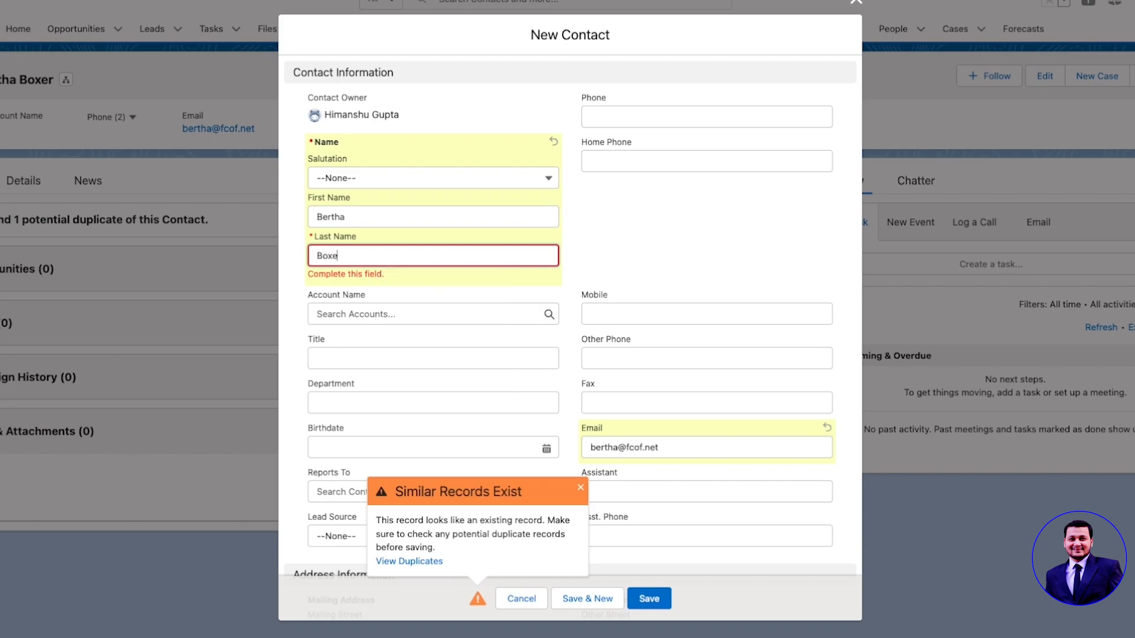
click(632, 234)
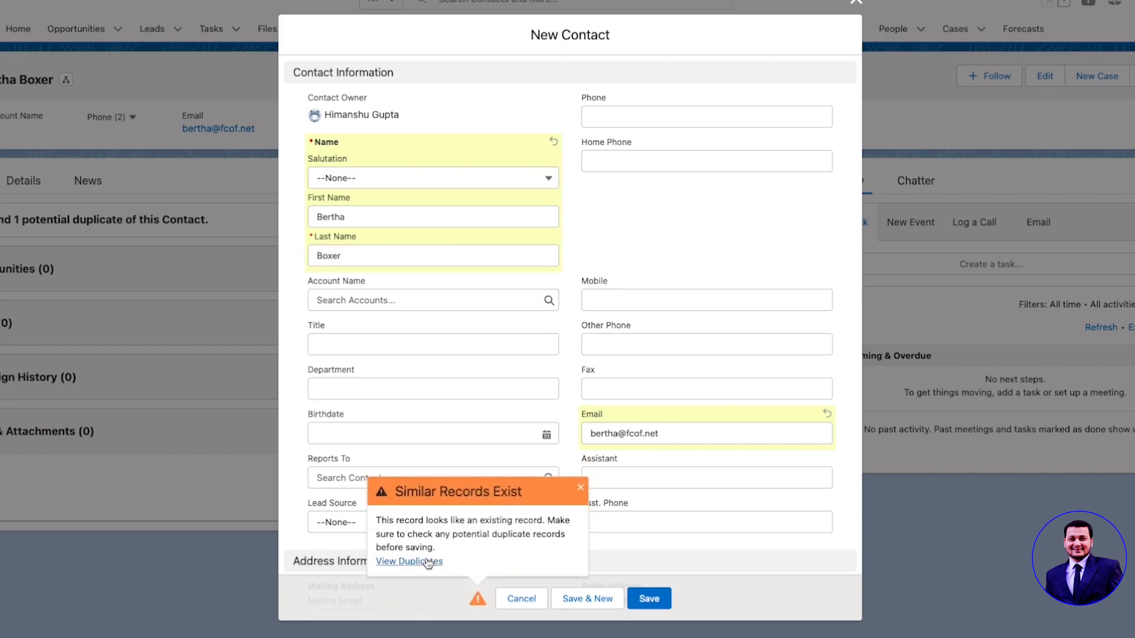
Step: Dismiss the similar records warning and save, confirming the 'We hit a snag' block error
click(580, 489)
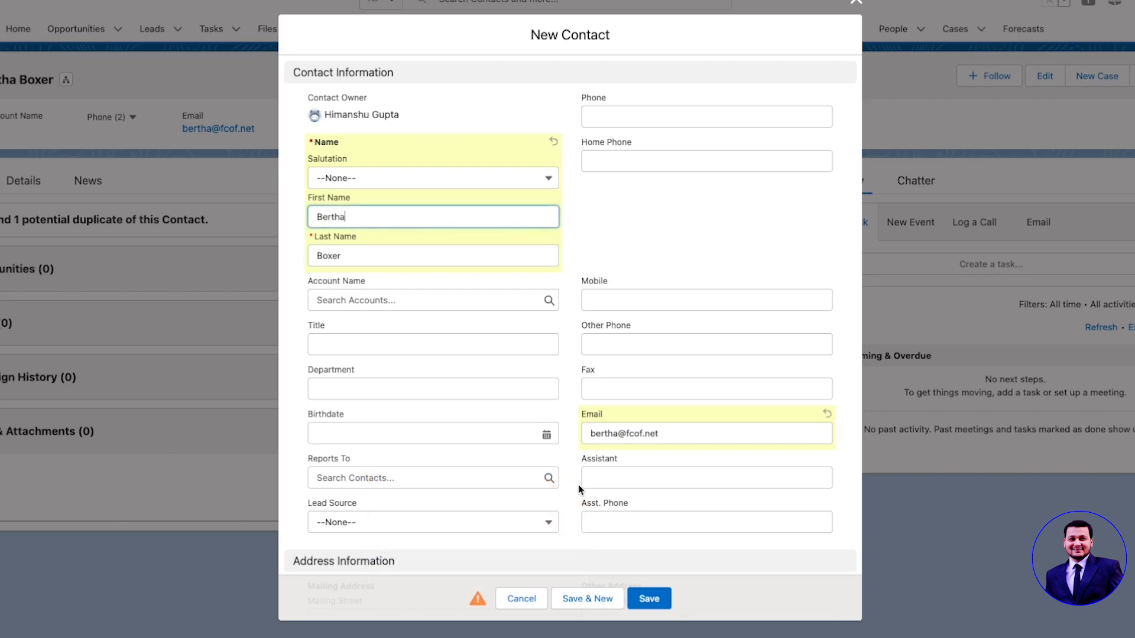
click(660, 599)
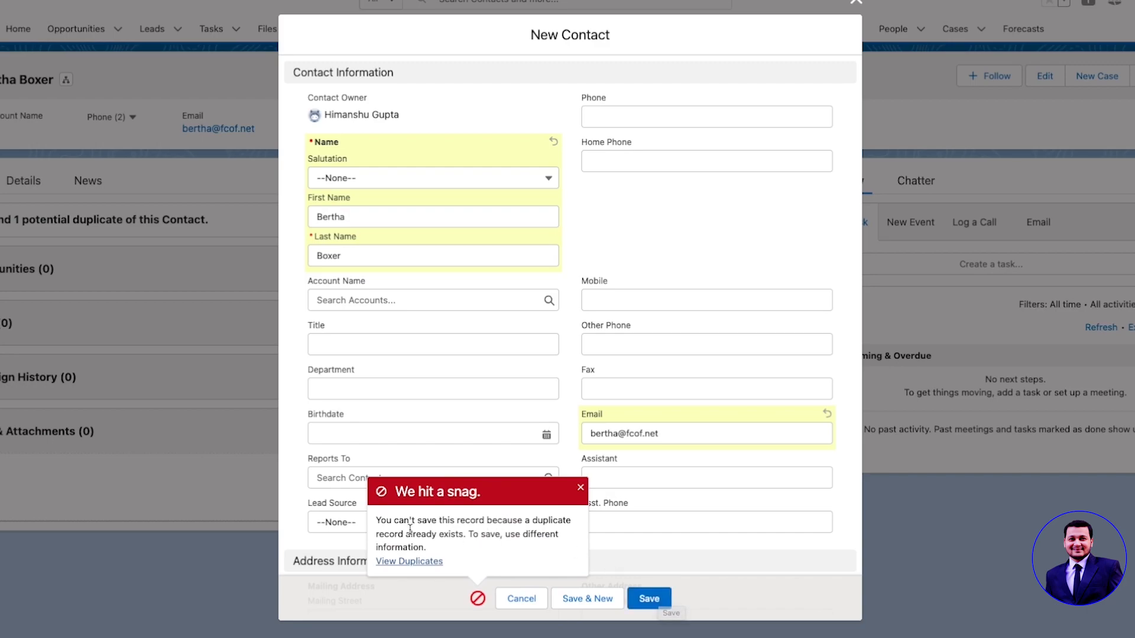
drag(386, 520, 538, 550)
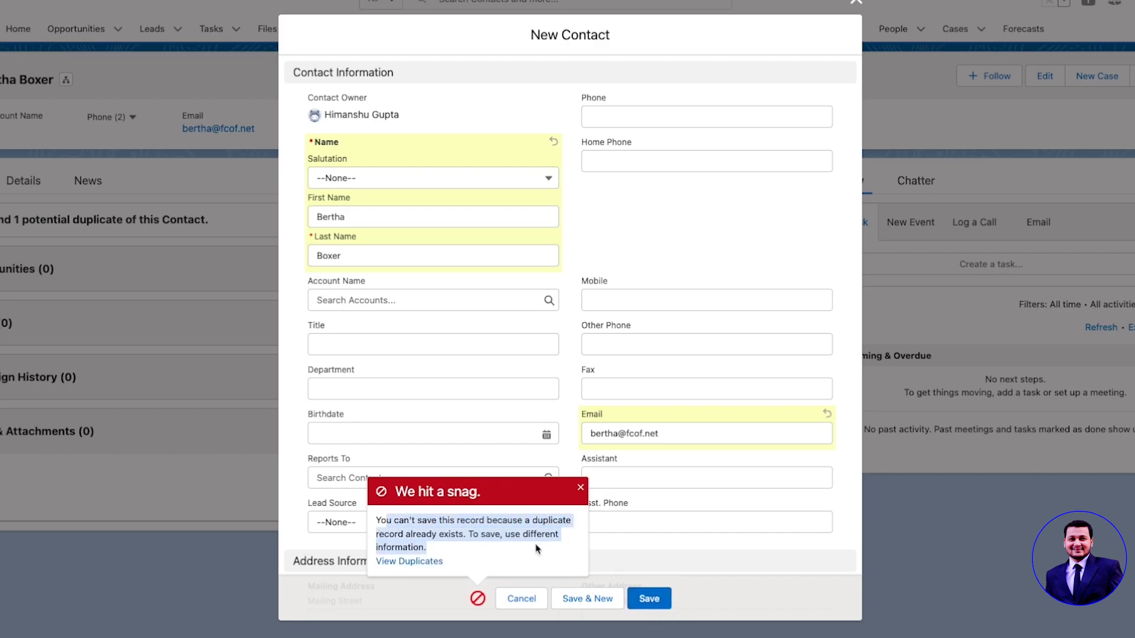
click(537, 549)
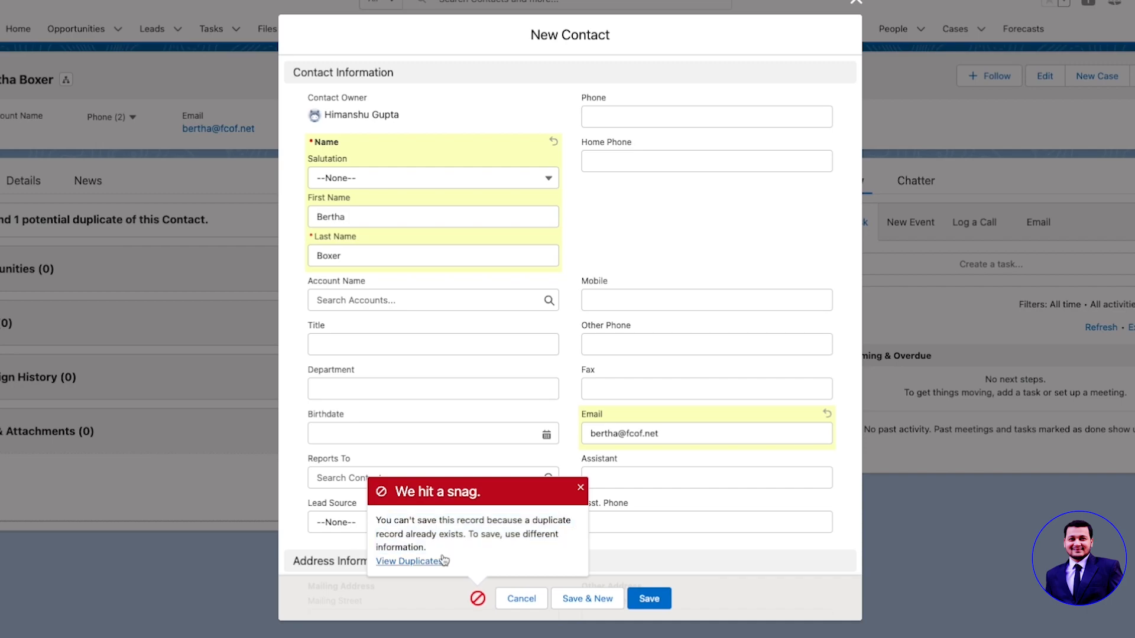
Step: Replace the contact's e-mail with a different test e-mail address
drag(670, 433, 570, 440)
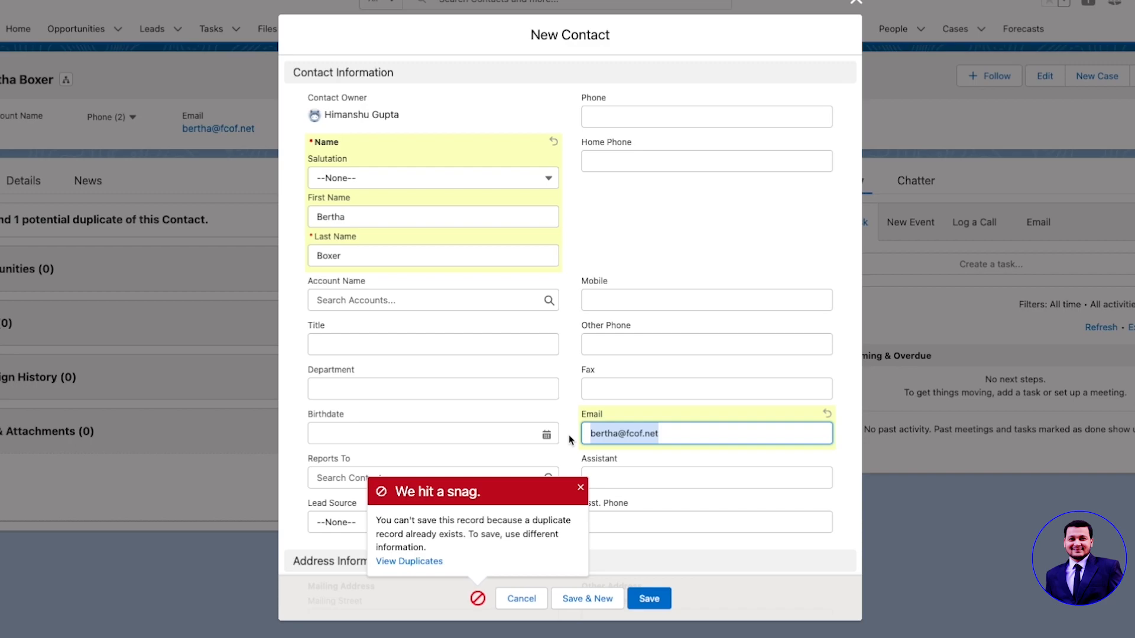
key(BackSpace)
text(test@exmaplue.com)
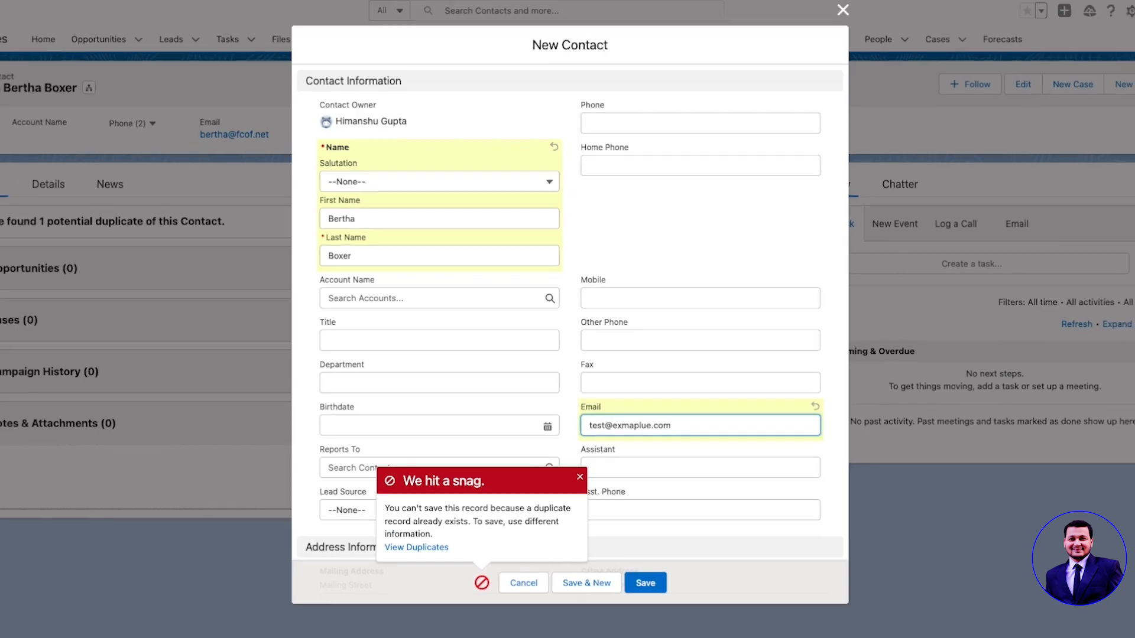
click(648, 600)
Step: Save the contact with the new test e-mail and confirm no potential duplicates are reported
click(636, 551)
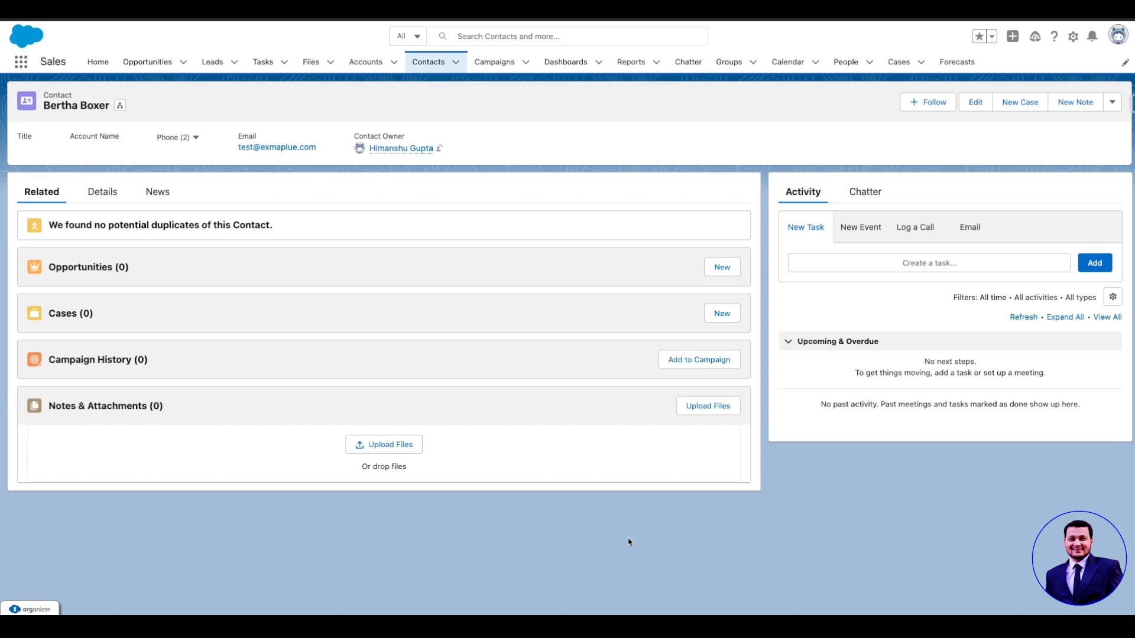
drag(48, 225, 279, 231)
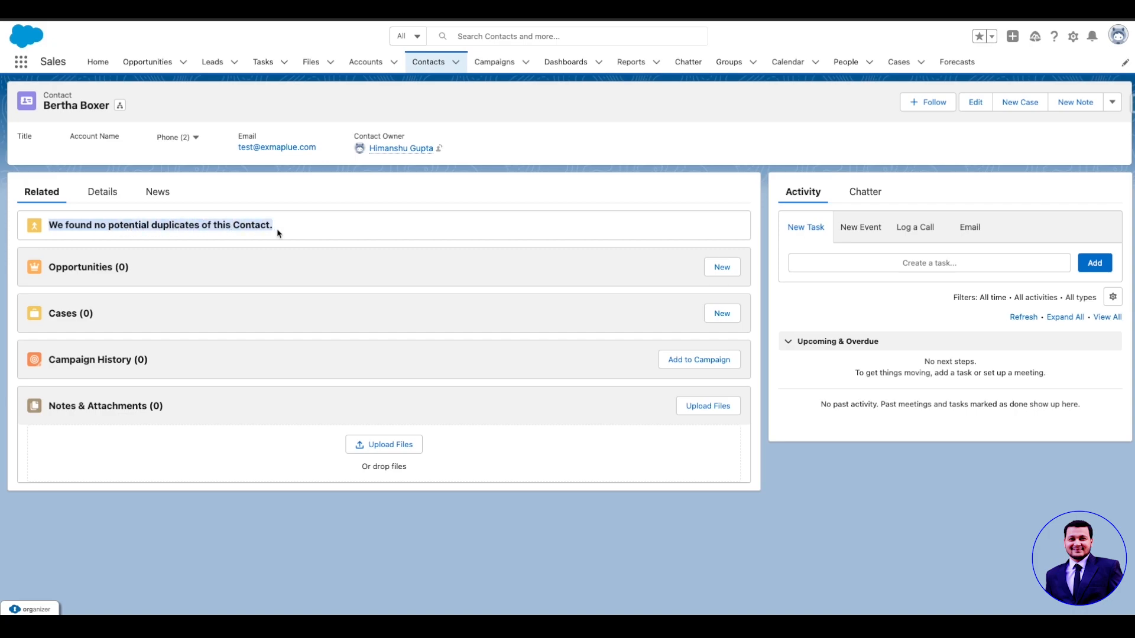
click(316, 220)
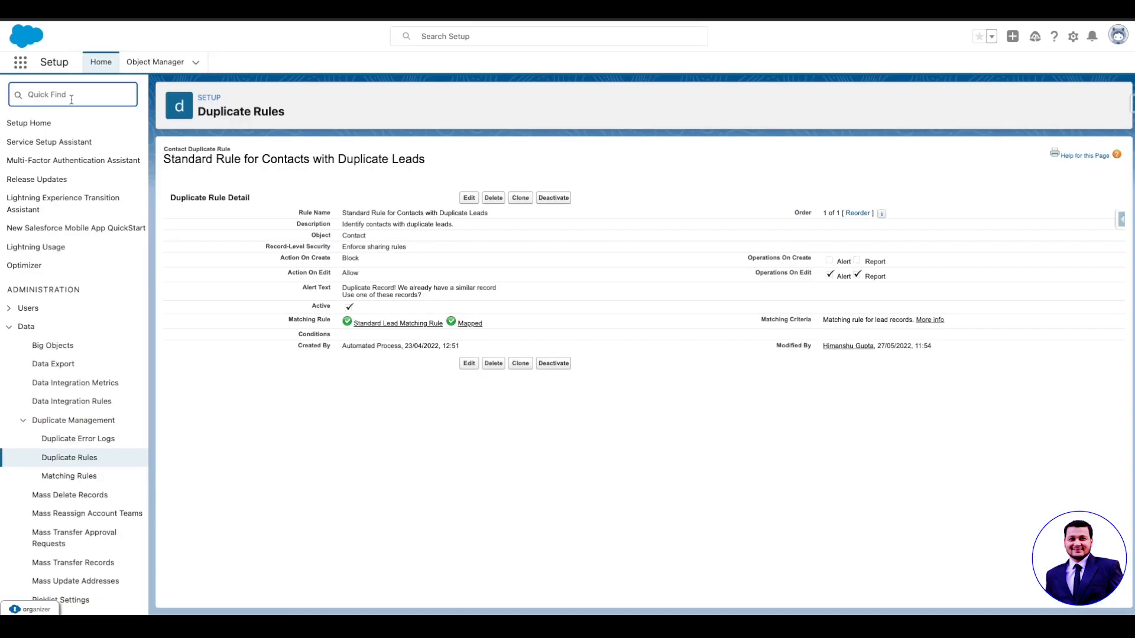
Step: Search 'duplic' in Quick Find and open Duplicate Error Logs, which show no records
text(duplic)
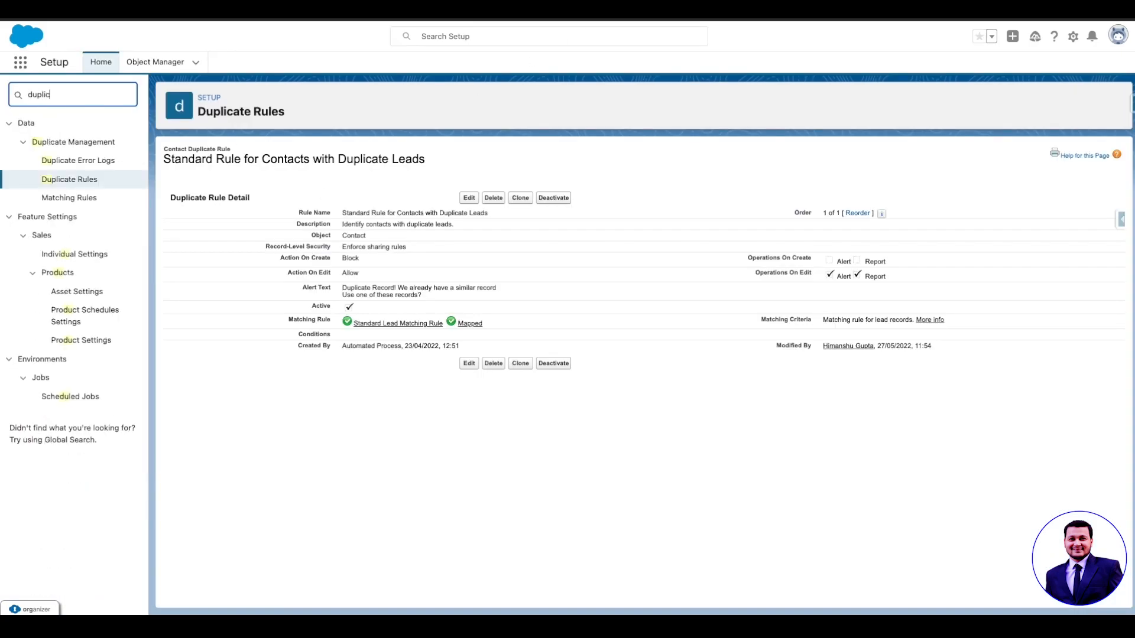
click(71, 182)
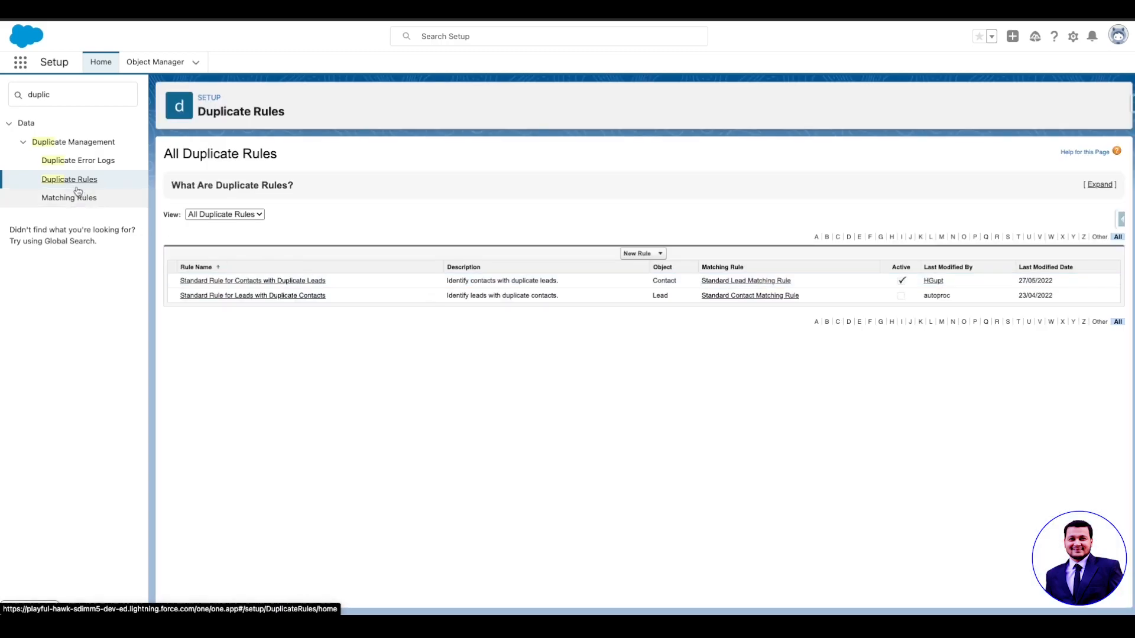
click(72, 161)
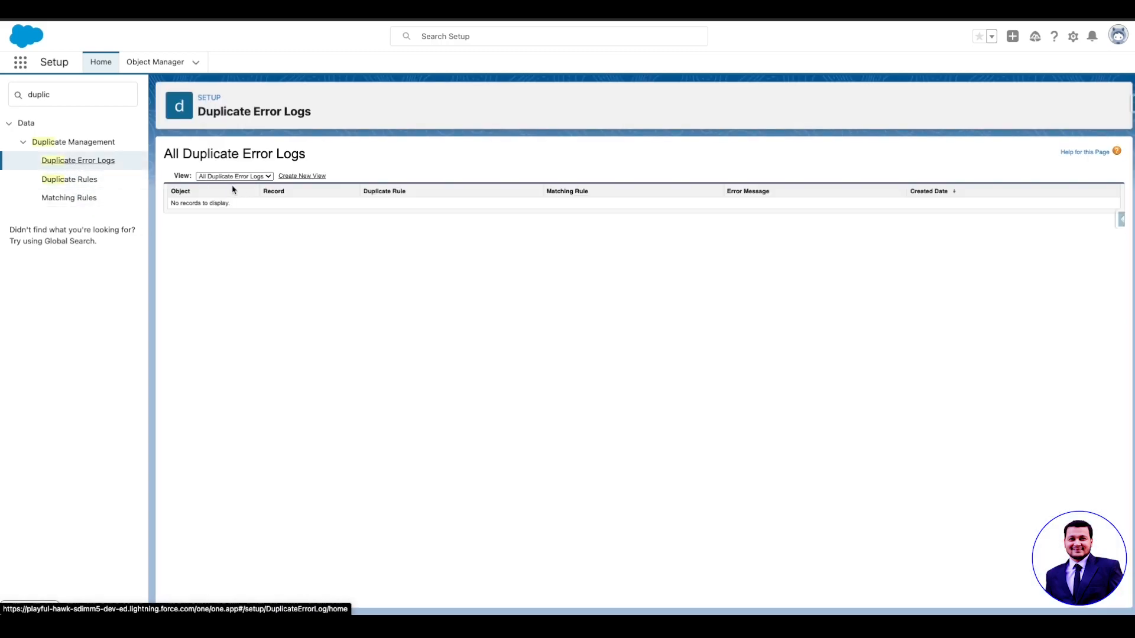
click(240, 176)
click(367, 271)
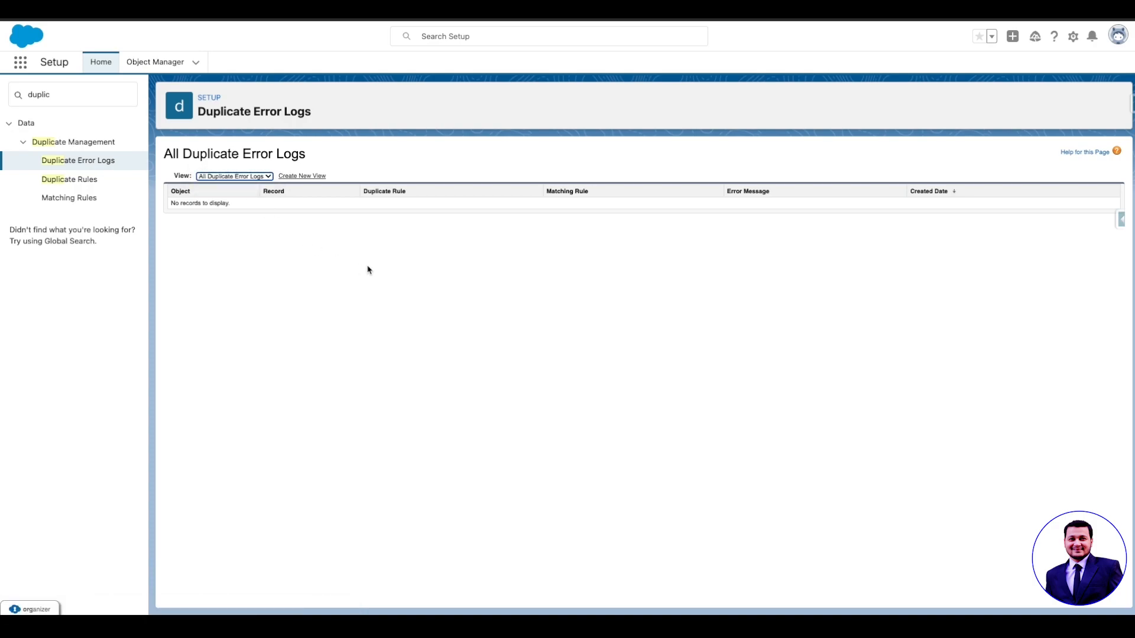